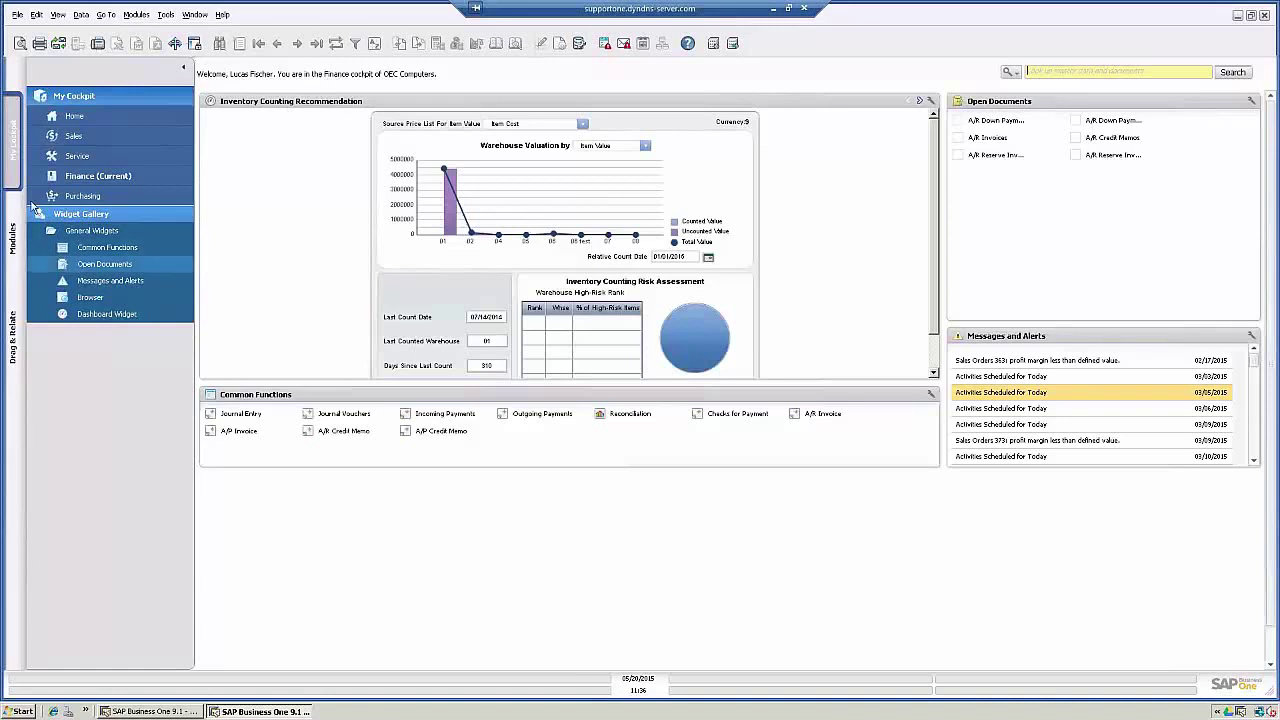
Open the last sales blanket agreement, the one for Lowe's, and minimize the Messages/Alerts Overview in the other session
{"action": "left_click", "coordinate": [13, 236]}
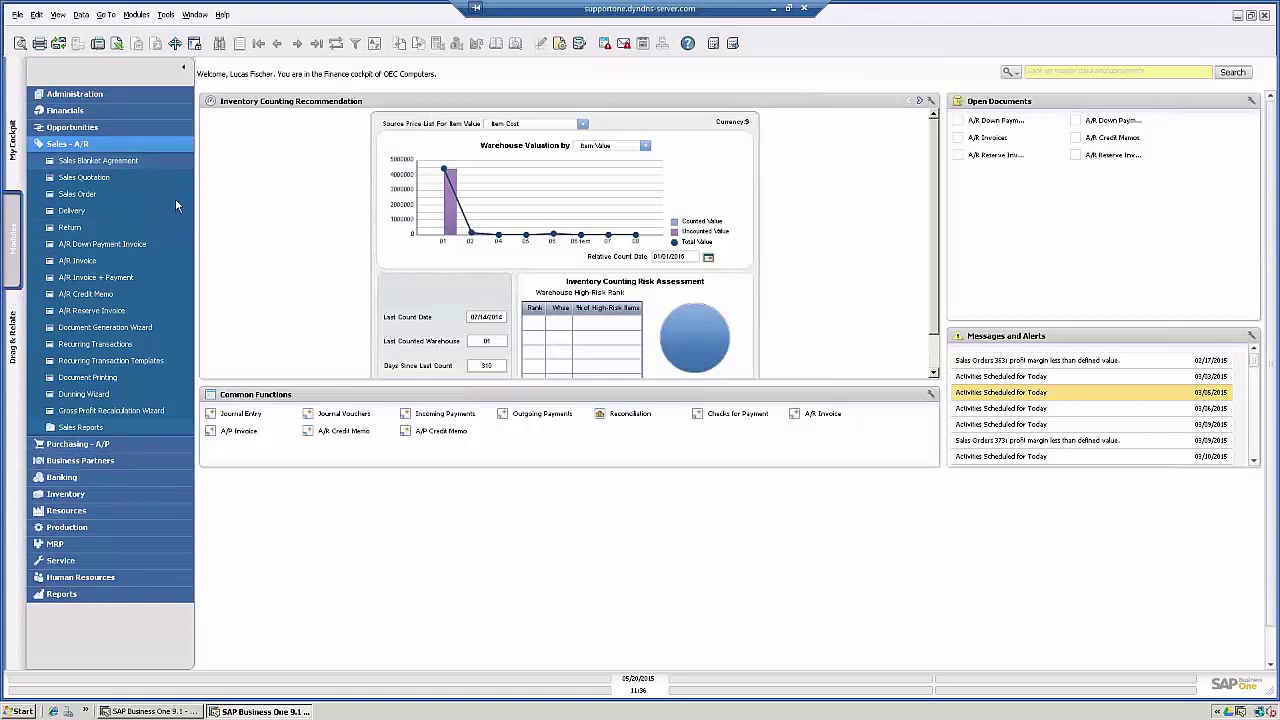
{"action": "left_click", "coordinate": [73, 162]}
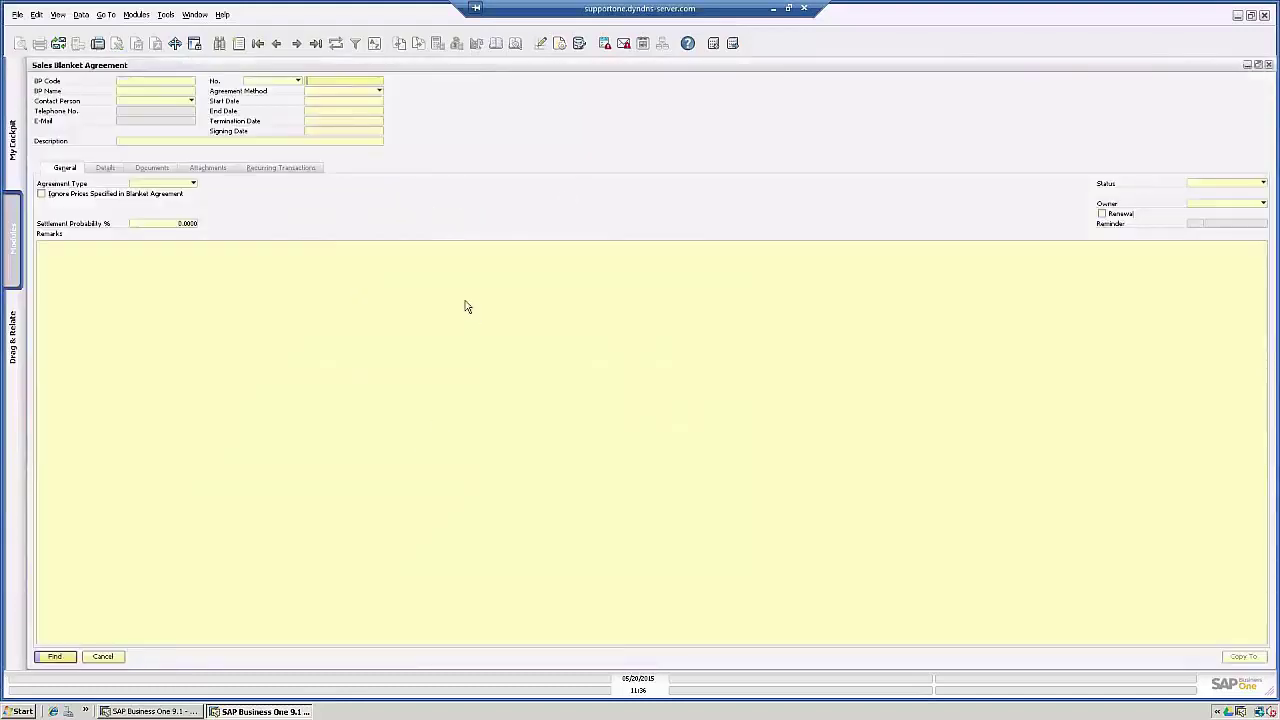
{"action": "left_click", "coordinate": [153, 82]}
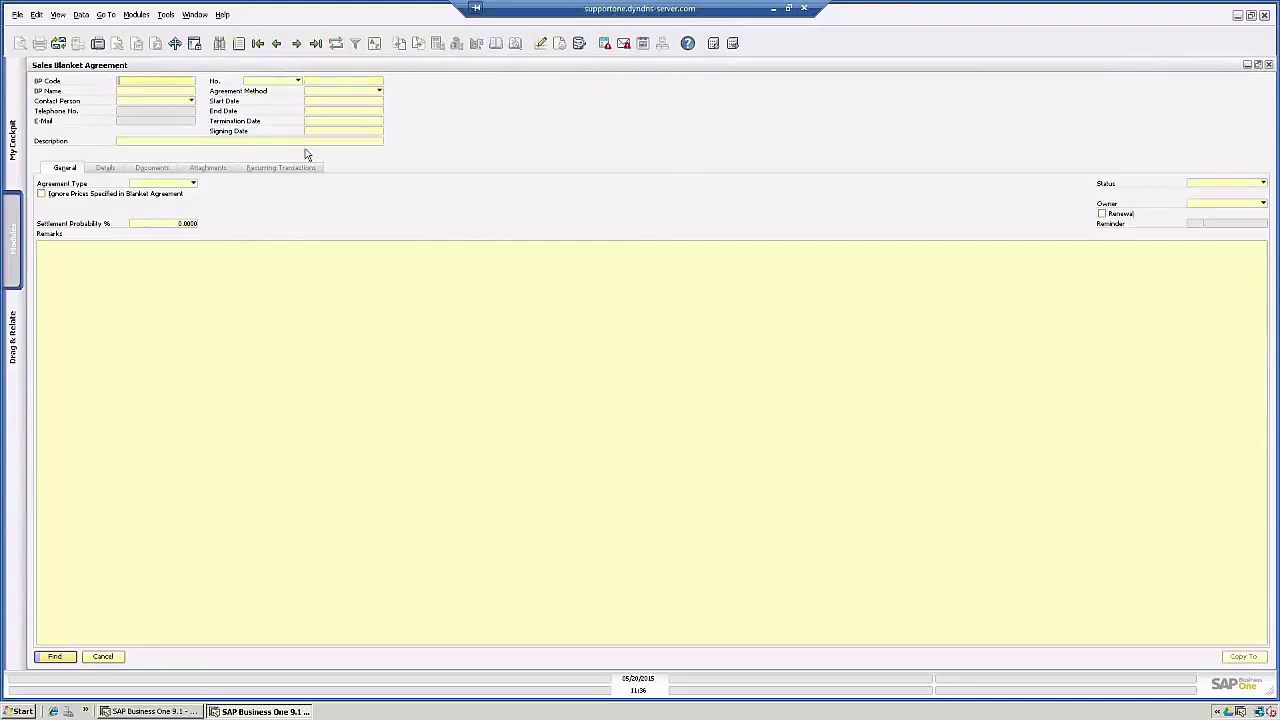
{"action": "left_click", "coordinate": [278, 44]}
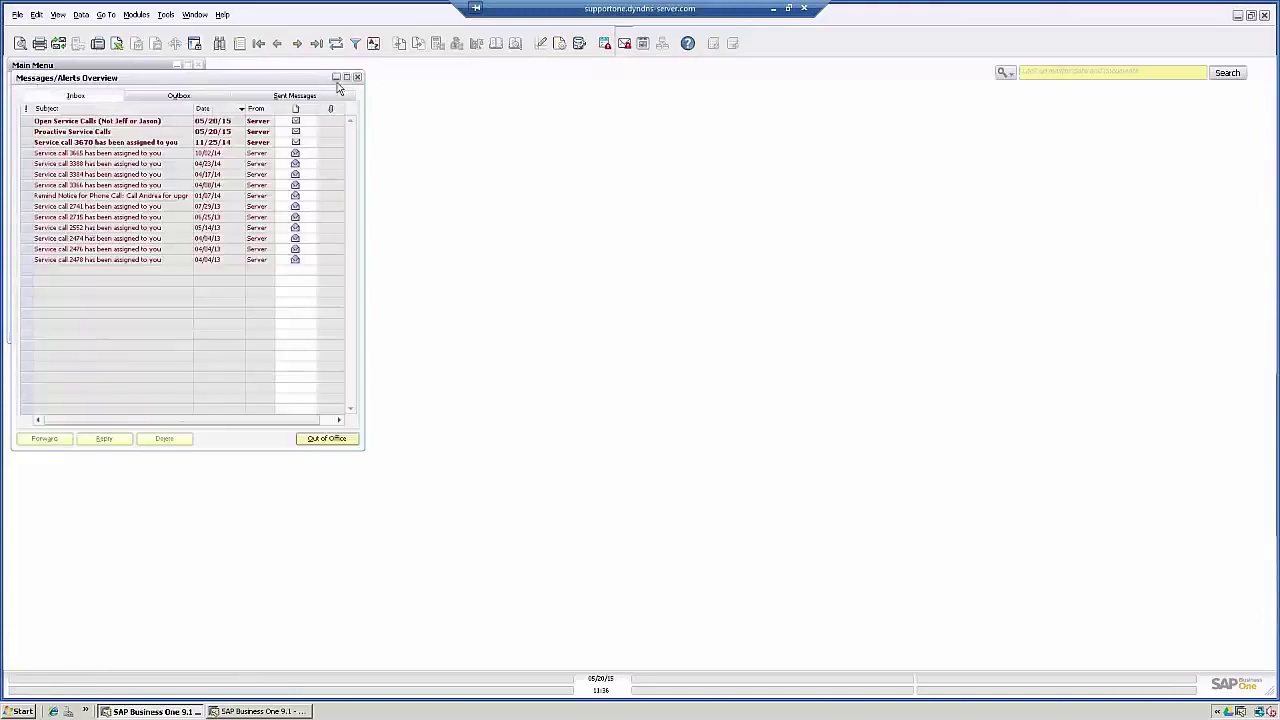
{"action": "left_click", "coordinate": [336, 77]}
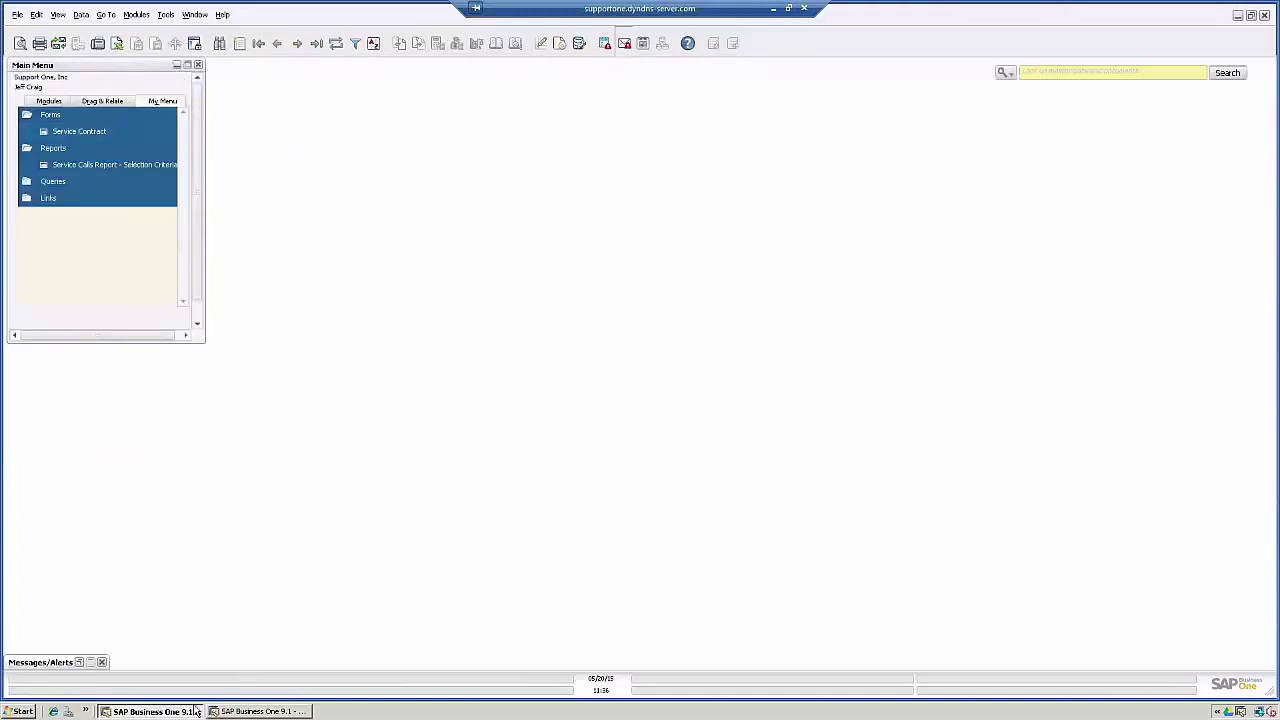
{"action": "left_click", "coordinate": [241, 711]}
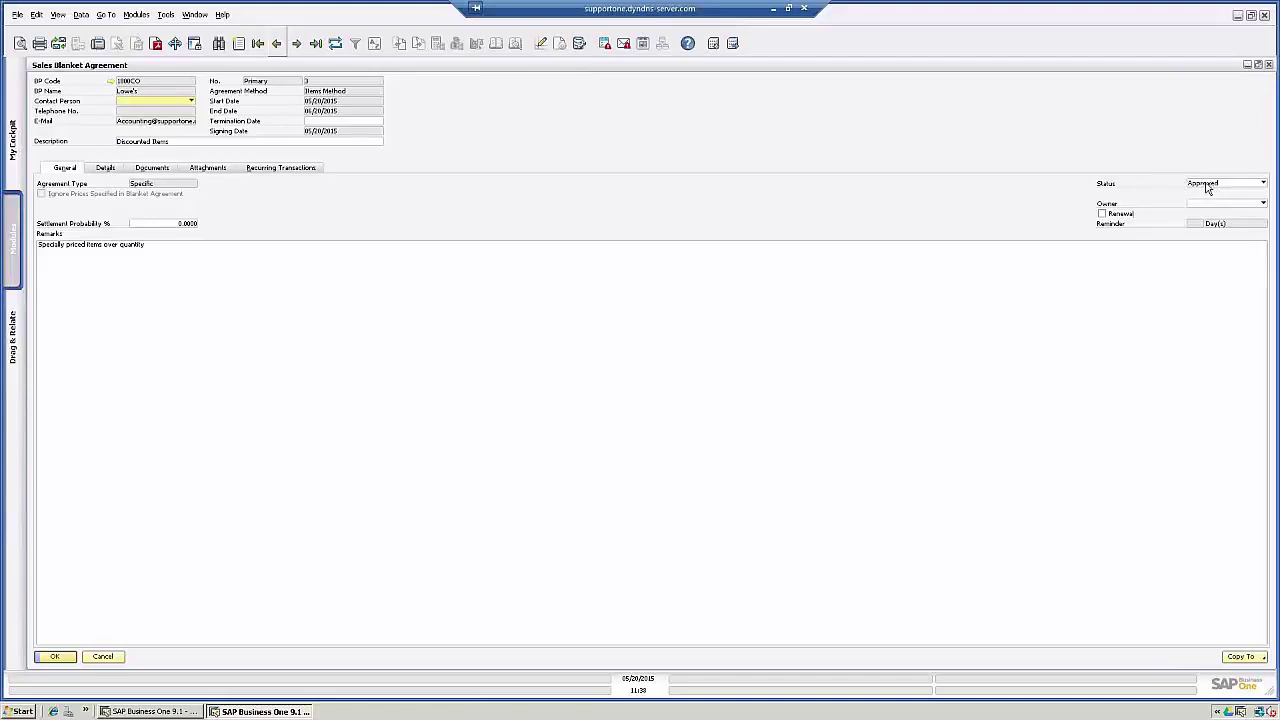
Enable renewal on the Lowe's agreement with a reminder of 20 days and save the update
{"action": "left_click", "coordinate": [1102, 214]}
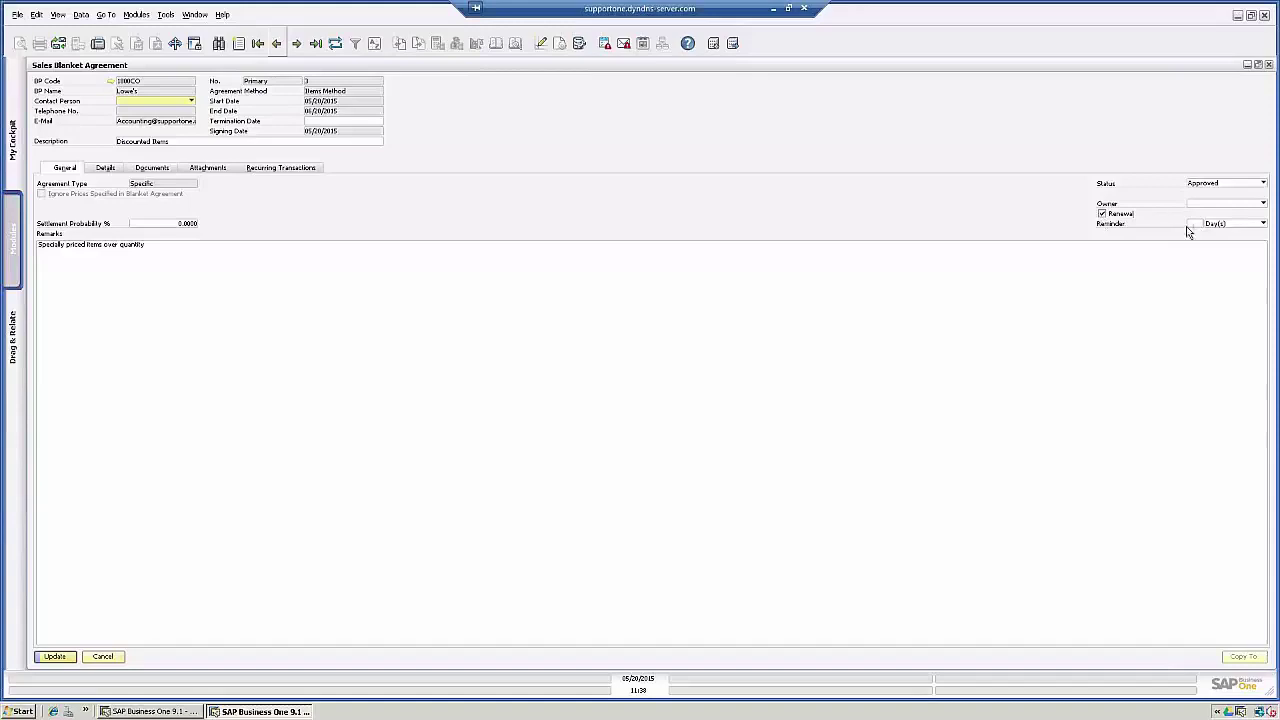
{"action": "left_click", "coordinate": [1193, 223]}
{"action": "type", "text": "20"}
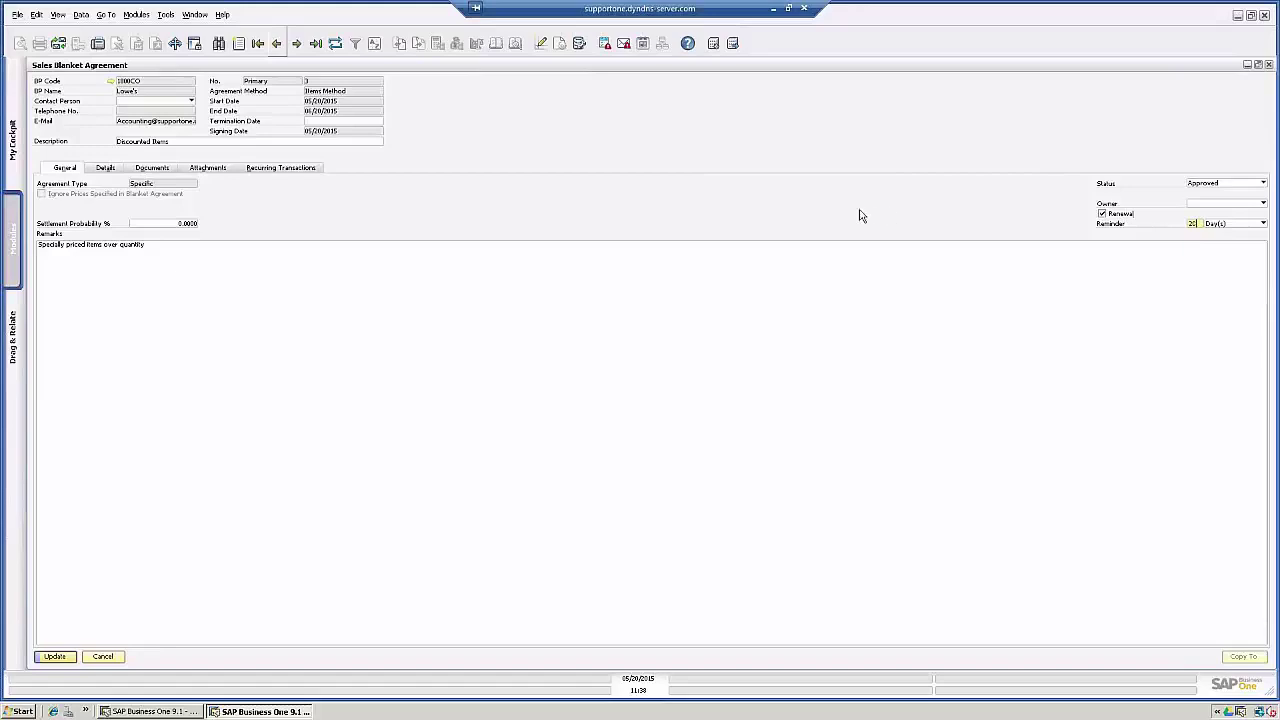
{"action": "left_click", "coordinate": [52, 656]}
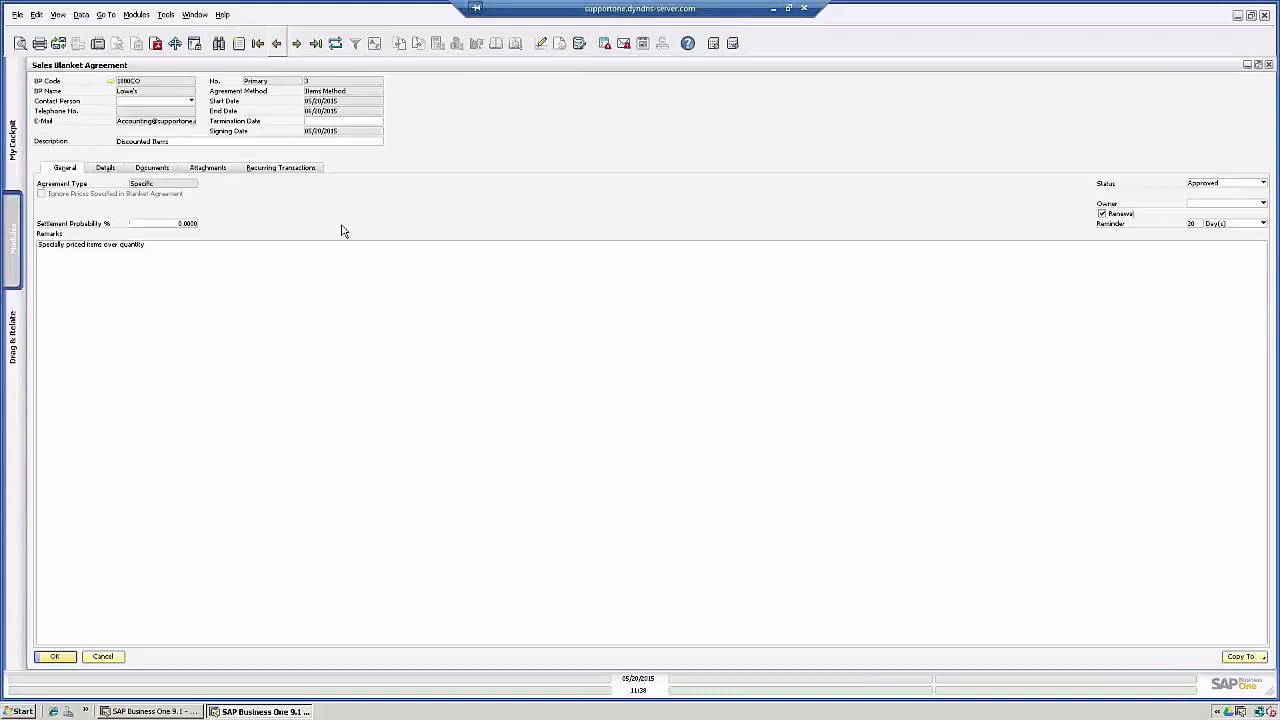
Set the agreement's settlement probability to 100% and save the update
{"action": "left_click", "coordinate": [166, 224]}
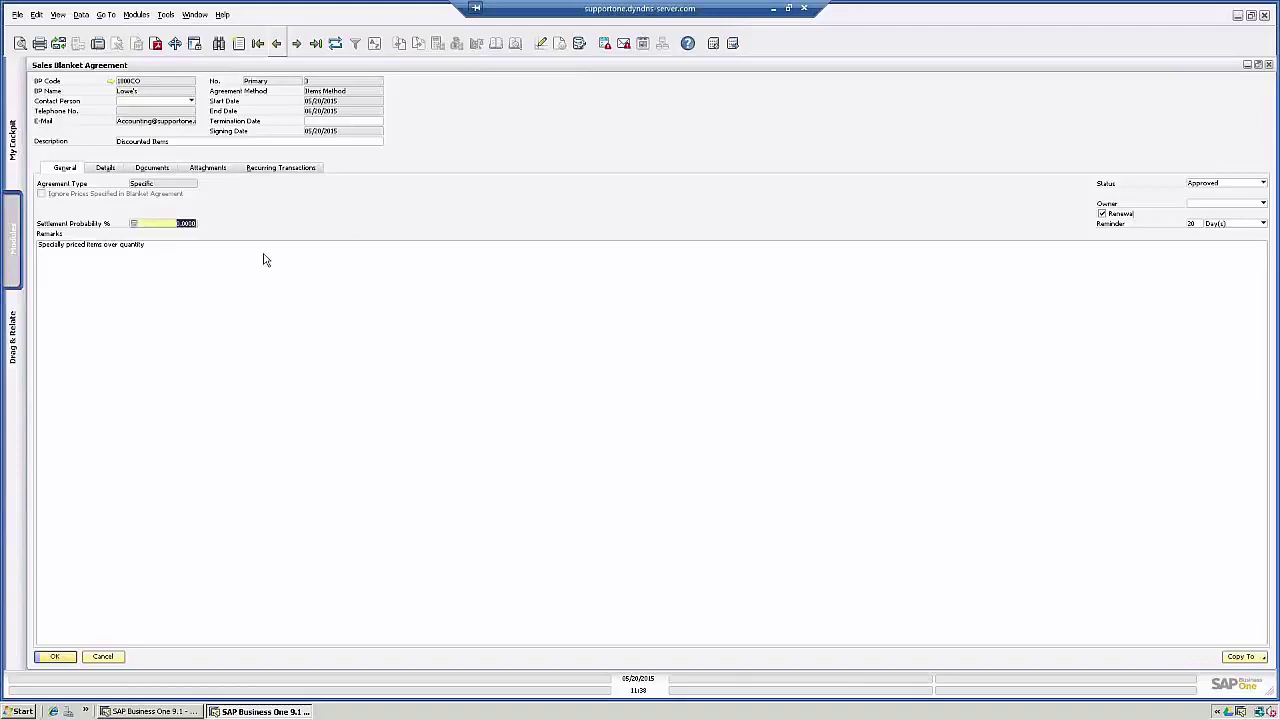
{"action": "type", "text": "100"}
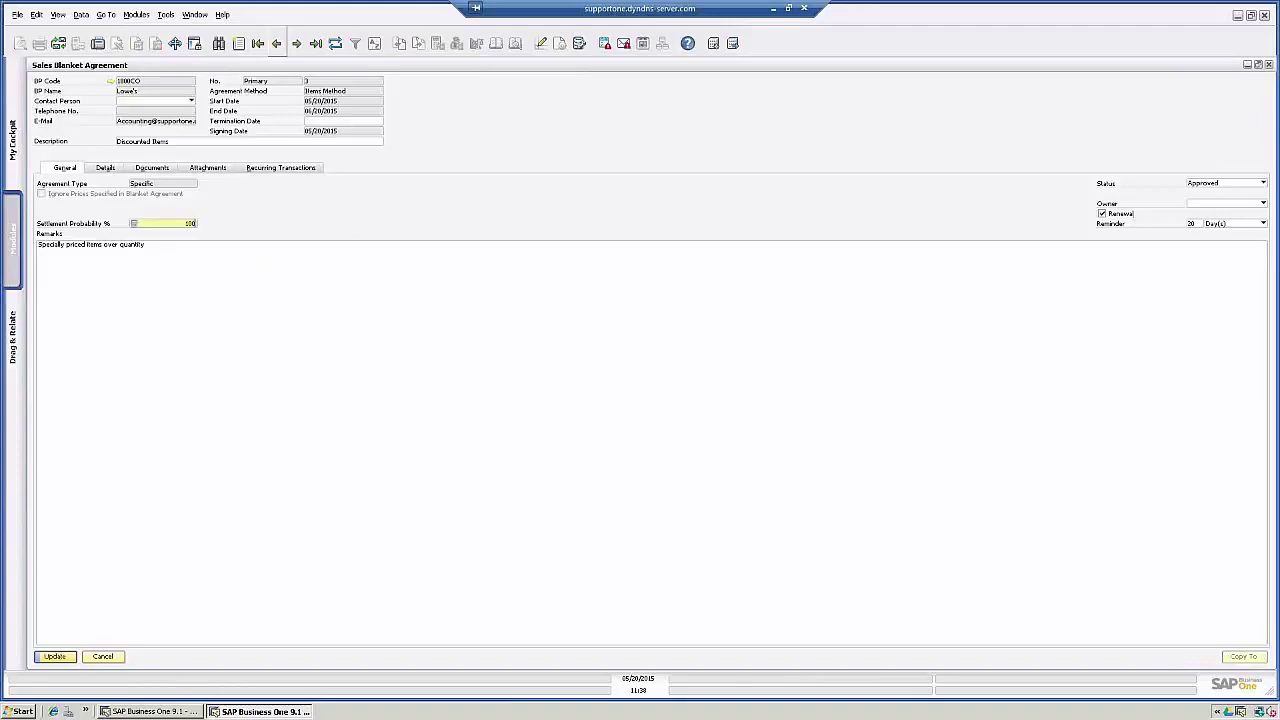
{"action": "left_click", "coordinate": [54, 656]}
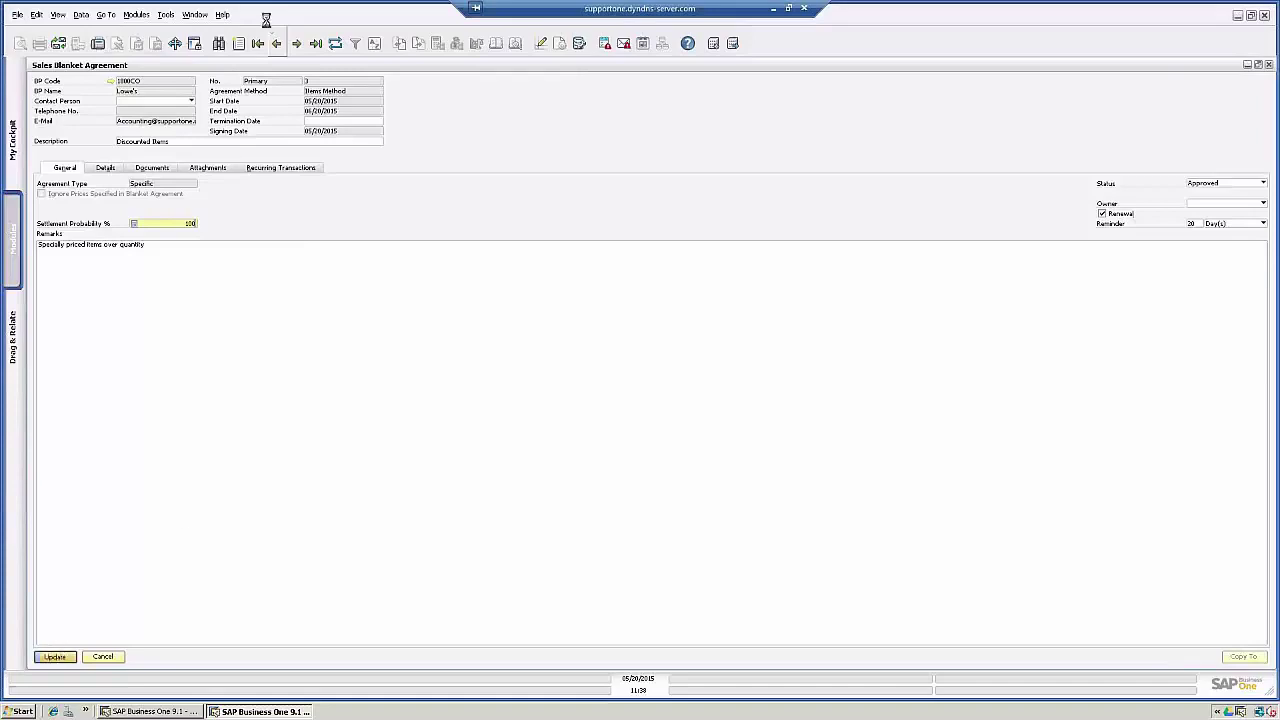
Review the agreement's item details, the master data of item C00001, and the sales orders linked to the agreement
{"action": "left_click", "coordinate": [105, 167]}
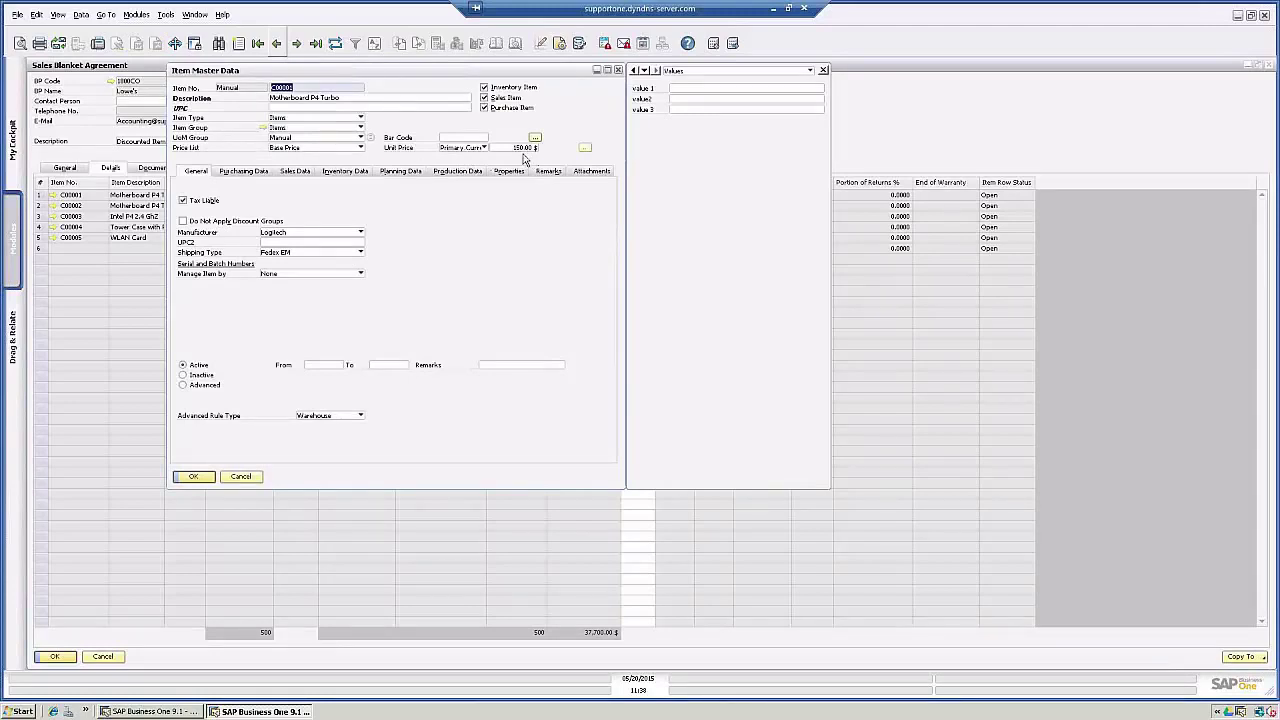
{"action": "left_click", "coordinate": [241, 477]}
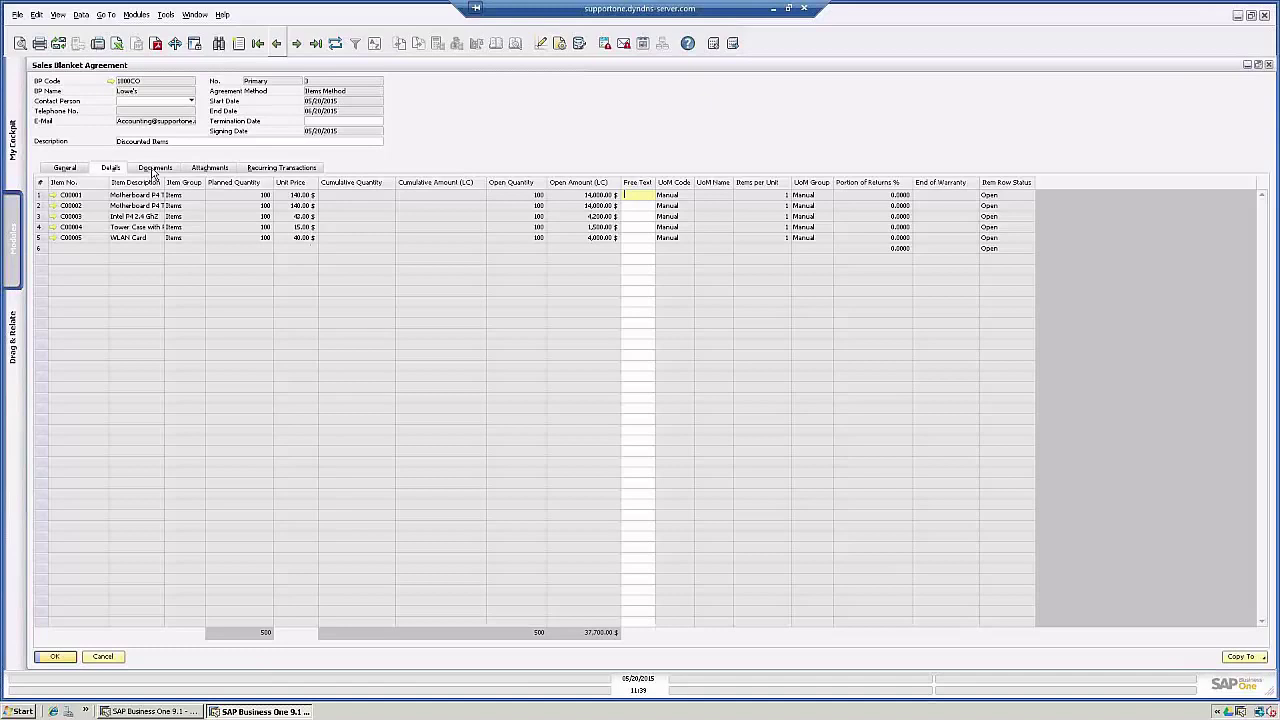
{"action": "left_click", "coordinate": [153, 170]}
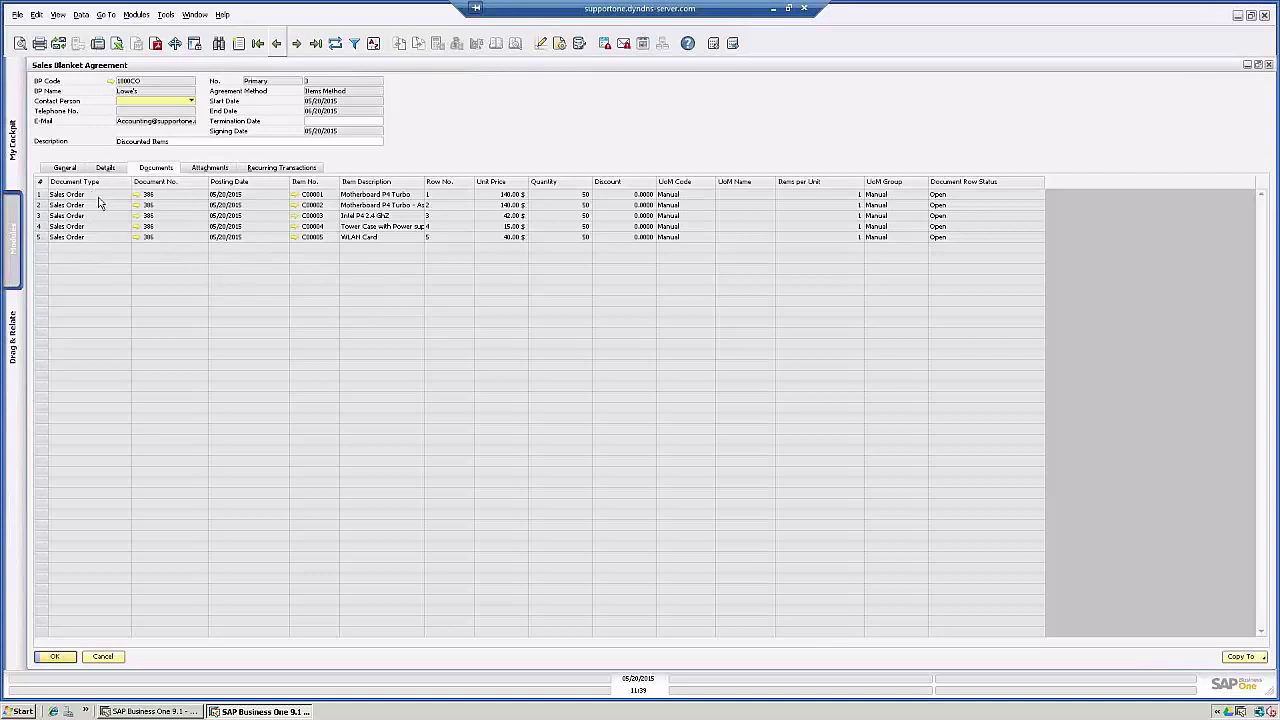
{"action": "left_click", "coordinate": [104, 168]}
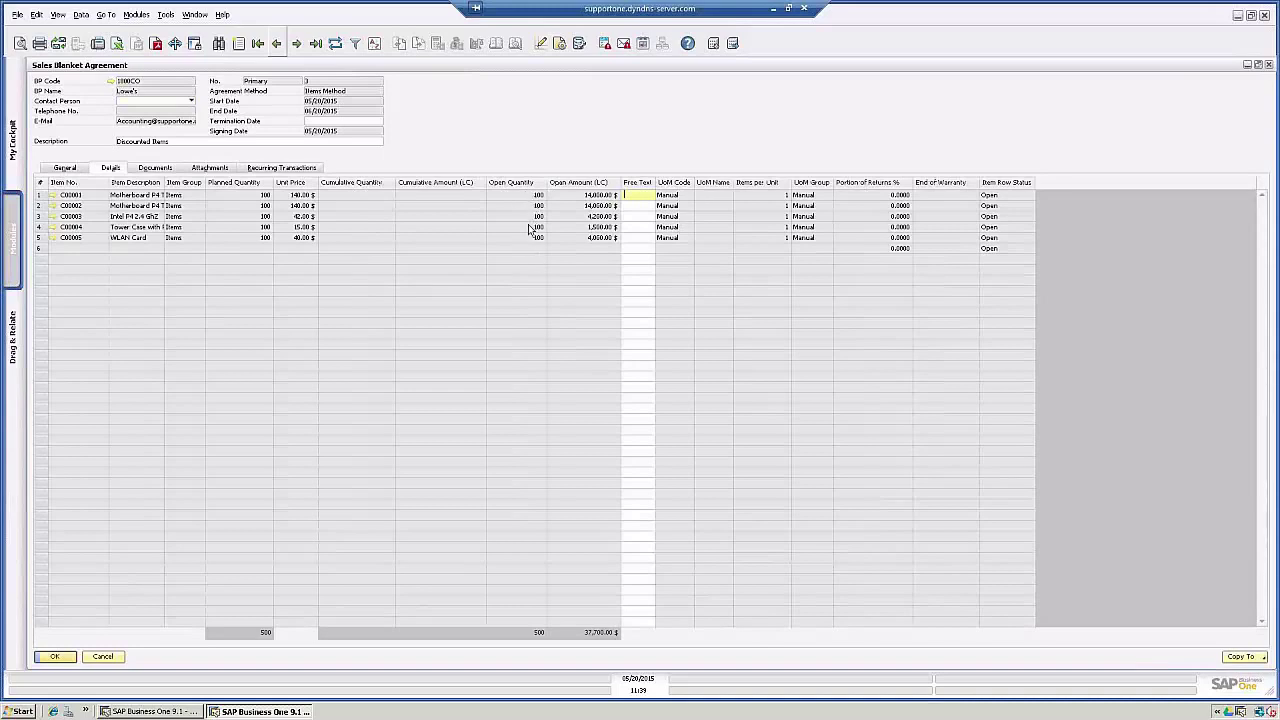
{"action": "left_click", "coordinate": [155, 168]}
{"action": "left_click", "coordinate": [106, 168]}
{"action": "left_click", "coordinate": [141, 170]}
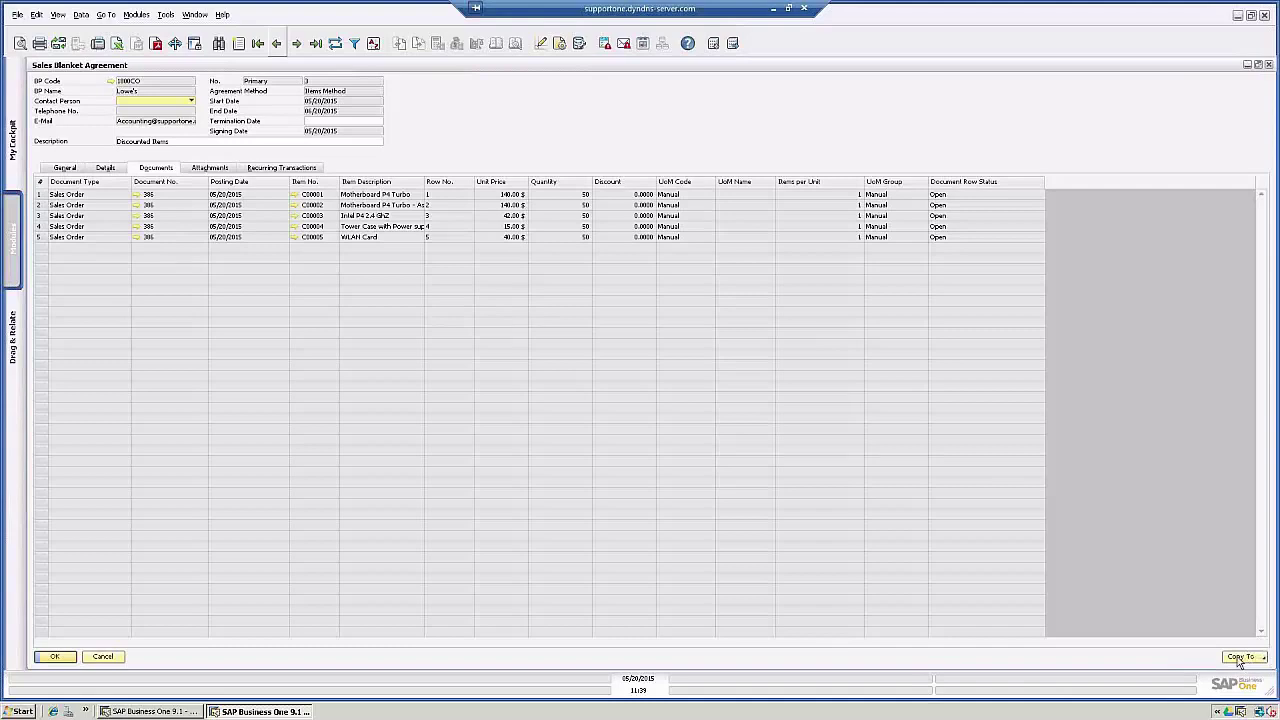
Copy the blanket agreement to a sales order and set the quantity of all five items to 50
{"action": "left_click", "coordinate": [1238, 660]}
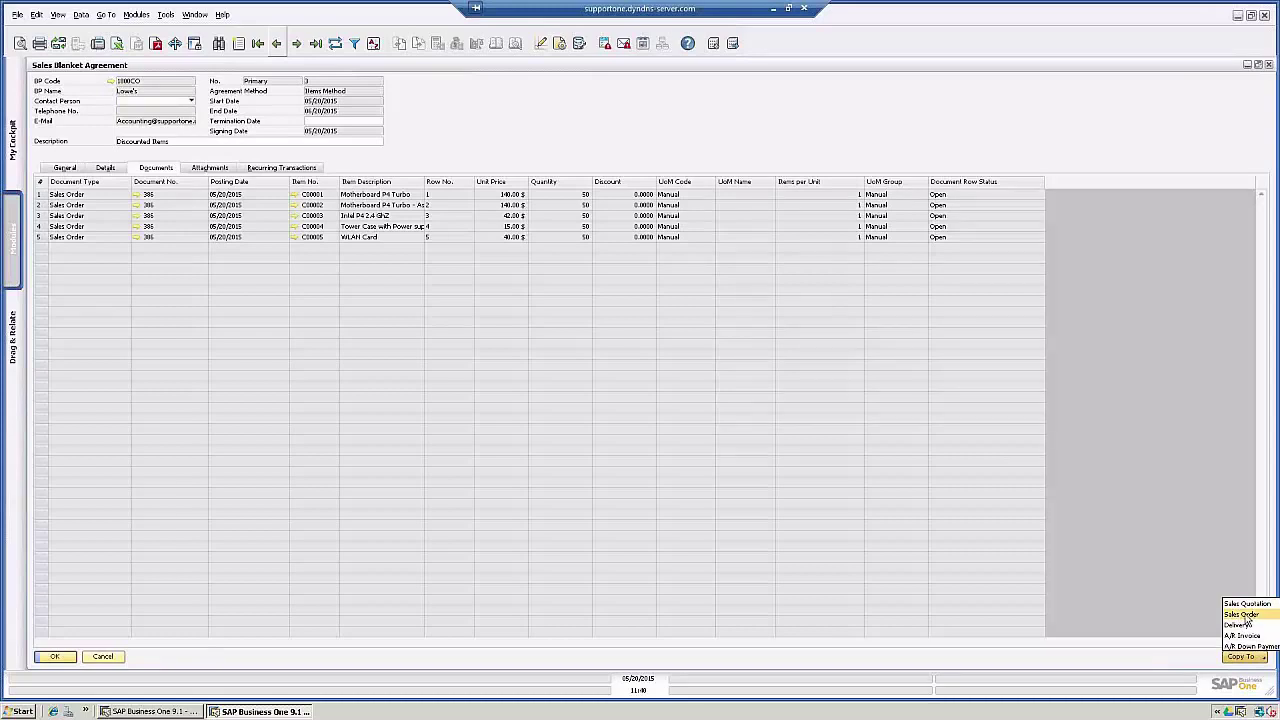
{"action": "left_click", "coordinate": [1245, 618]}
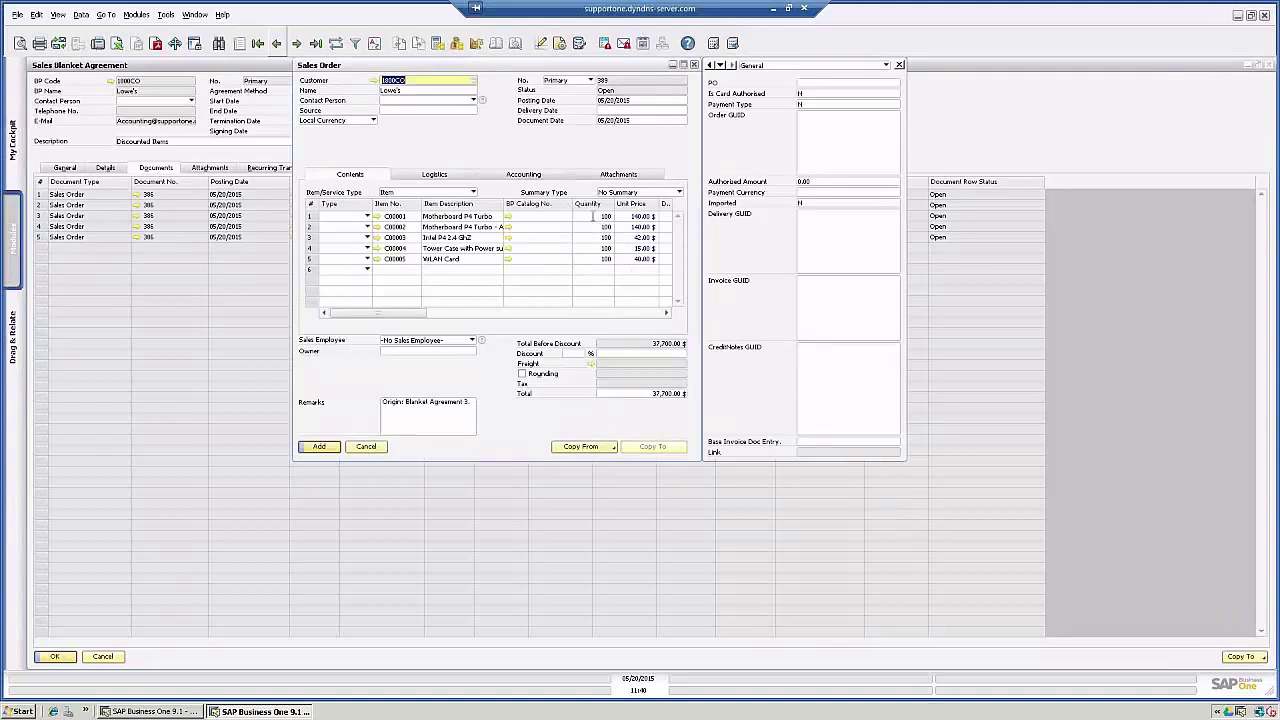
{"action": "left_click", "coordinate": [595, 216]}
{"action": "type", "text": "30.000"}
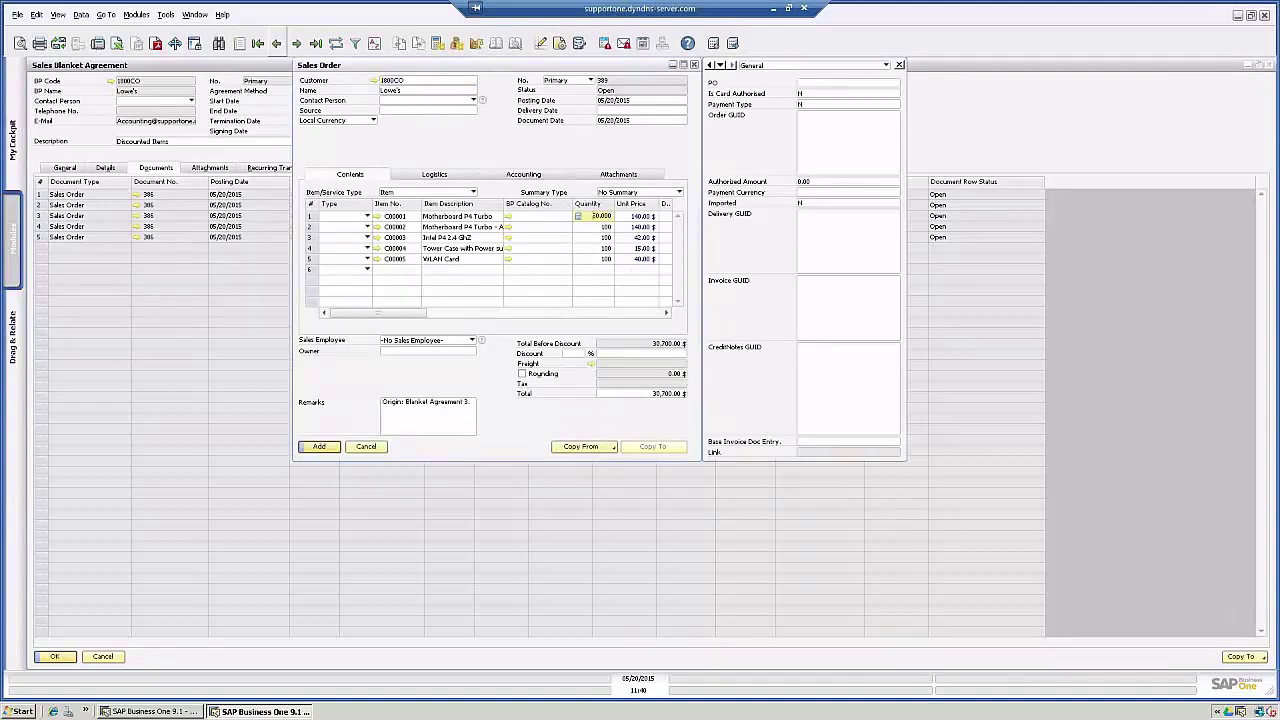
{"action": "key", "text": "Down"}
{"action": "type", "text": "50"}
{"action": "key", "text": "Down"}
{"action": "type", "text": "50"}
{"action": "key", "text": "Down"}
{"action": "type", "text": "50"}
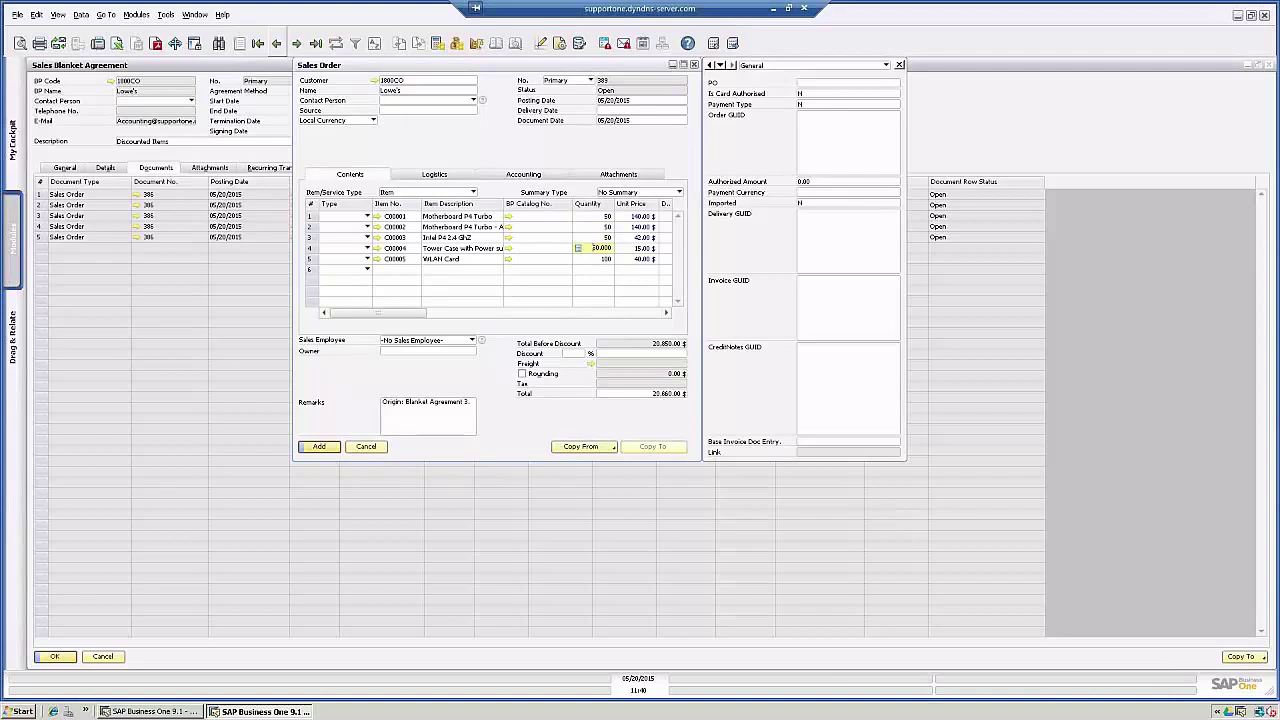
{"action": "key", "text": "Down"}
{"action": "type", "text": "5050"}
{"action": "key", "text": "Down"}
Set the sales order's delivery date to 06/20/2015 and apply it to the existing rows
{"action": "left_click", "coordinate": [605, 110]}
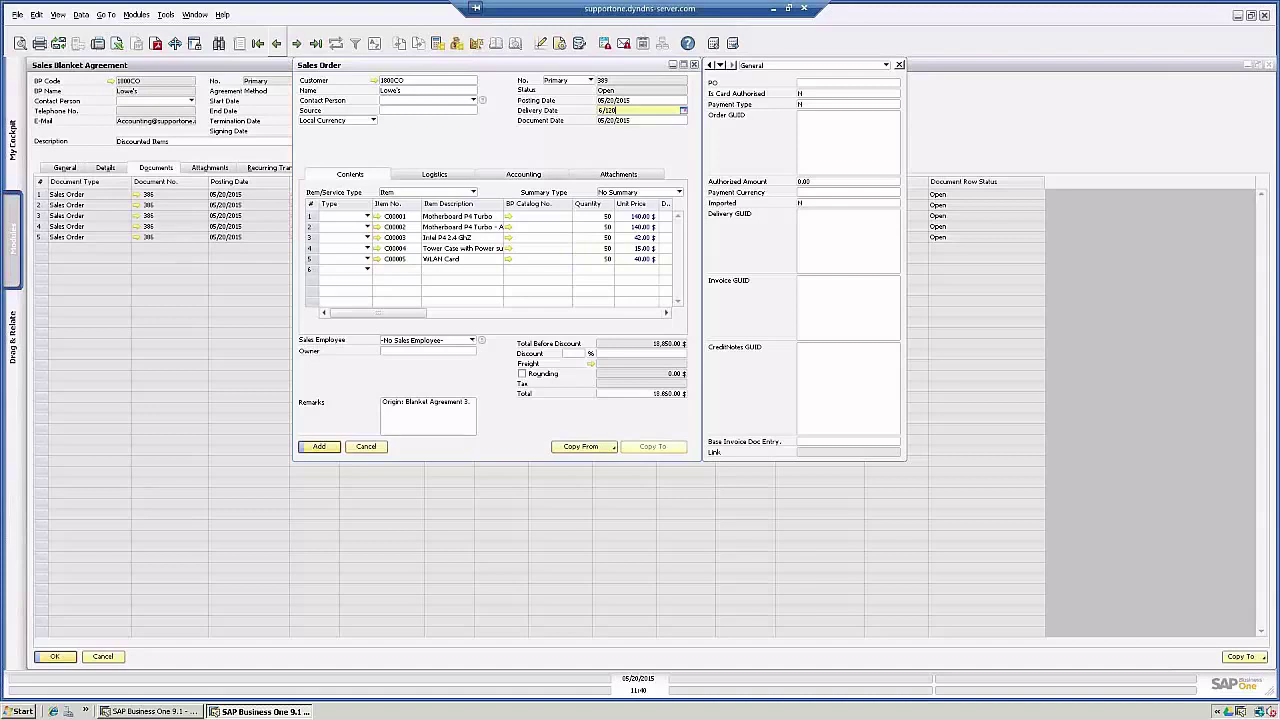
{"action": "key", "text": "Tab"}
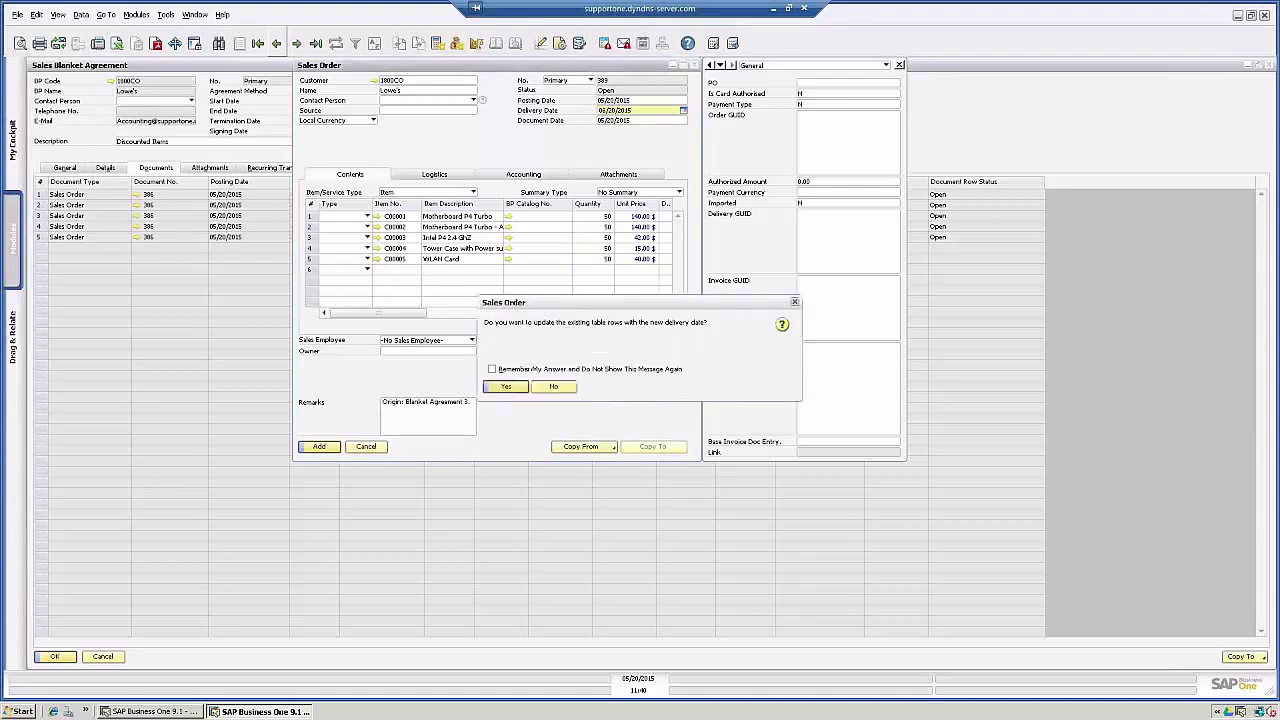
{"action": "left_click", "coordinate": [510, 387]}
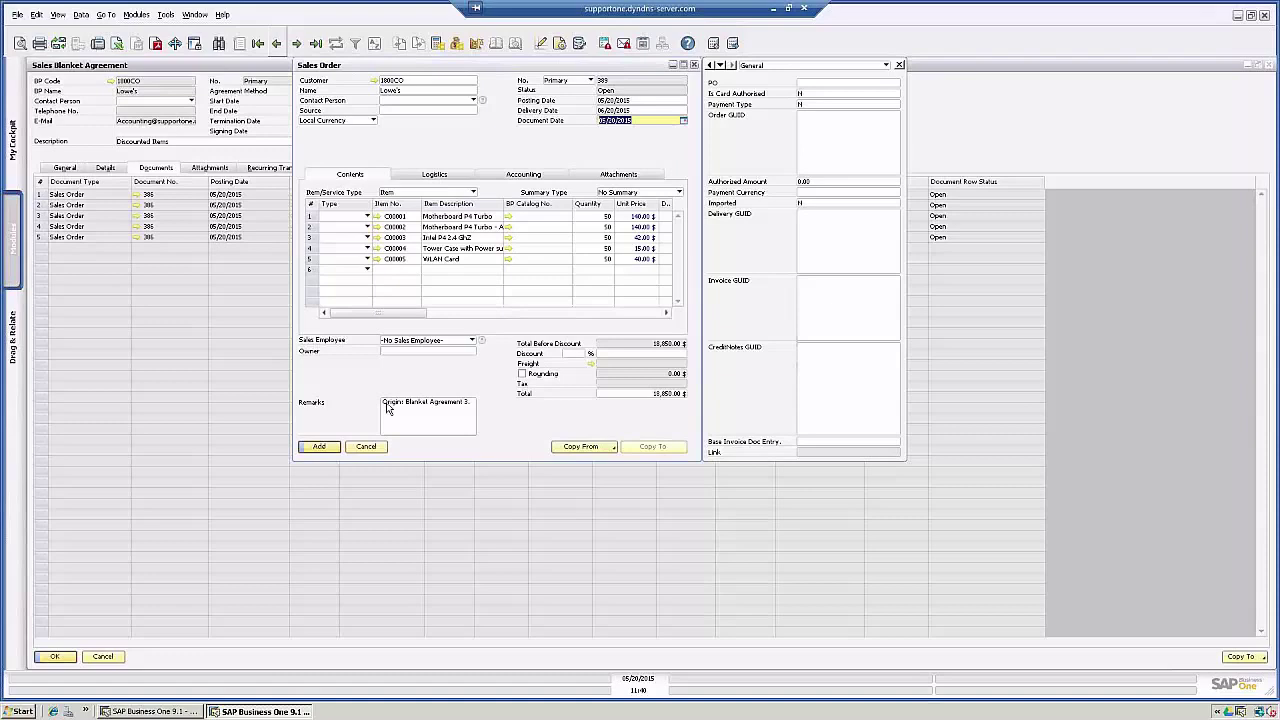
Add the sales order without printing a report and close the blank order form
{"action": "left_click", "coordinate": [315, 447]}
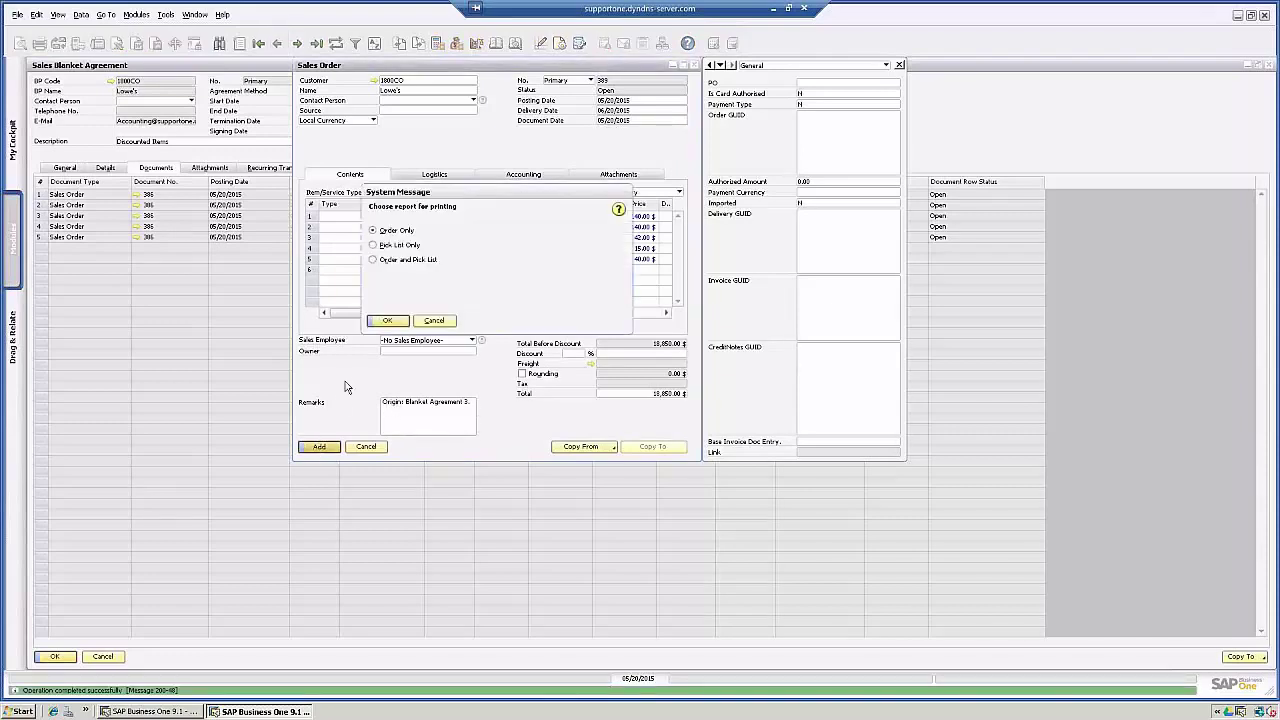
{"action": "left_click", "coordinate": [434, 321]}
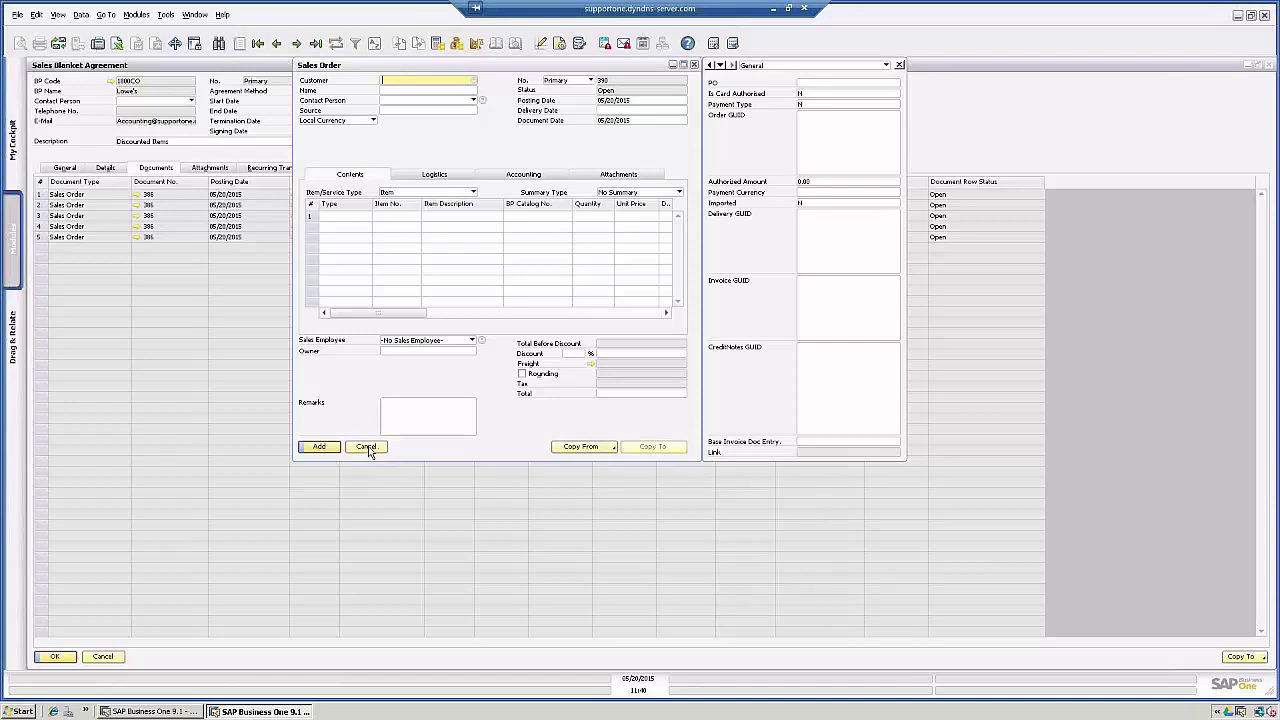
{"action": "left_click", "coordinate": [366, 447]}
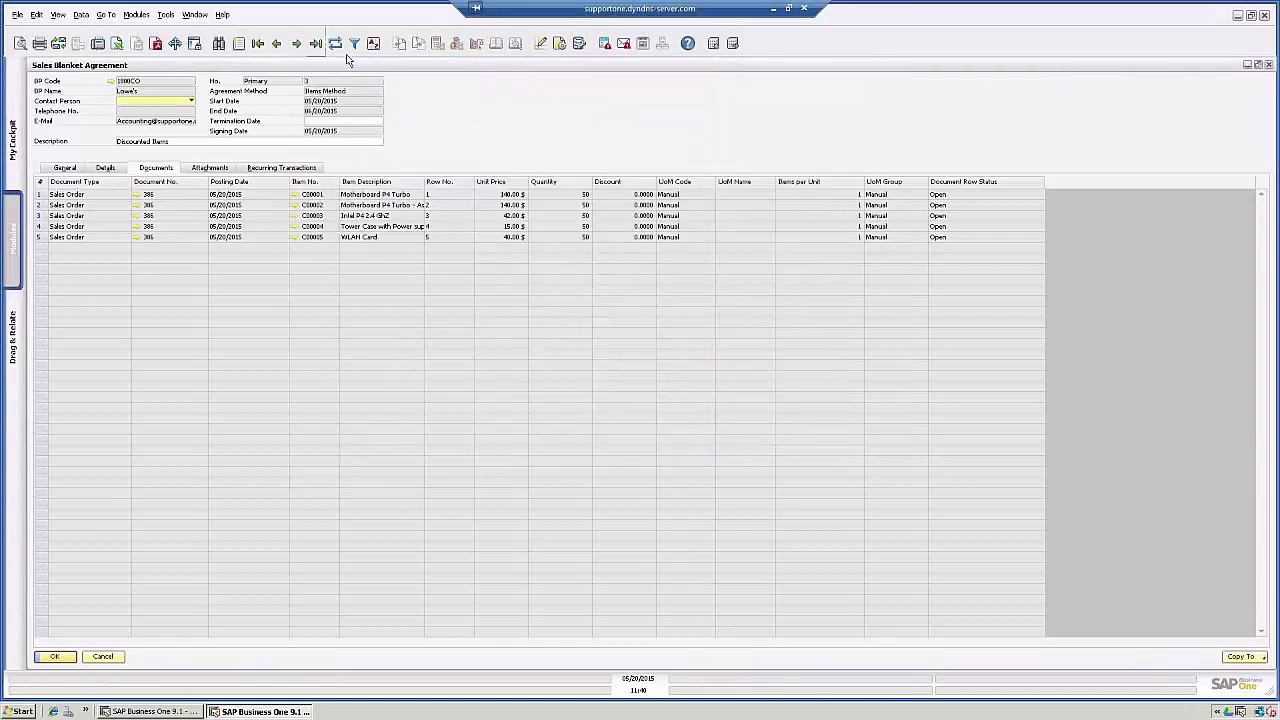
Reopen the Lowe's sales blanket agreement to refresh it and check its linked sales order rows from first to last
{"action": "left_click", "coordinate": [336, 45]}
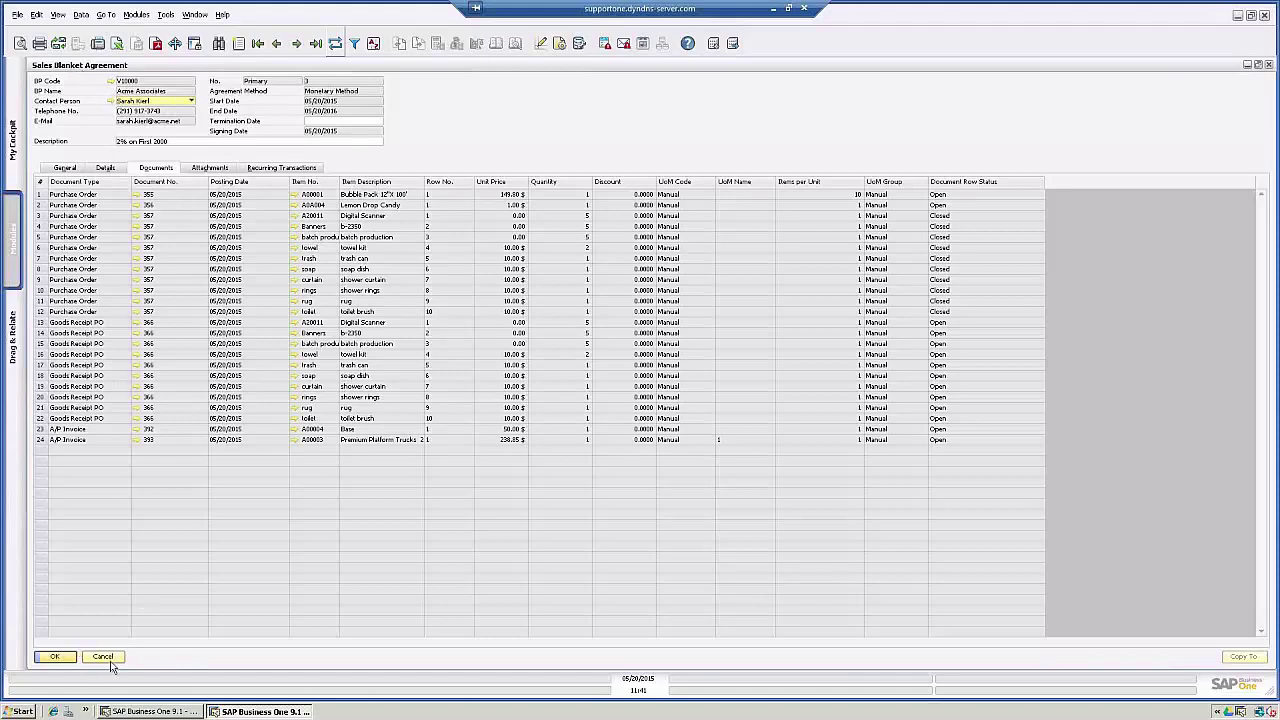
{"action": "key", "text": "Escape"}
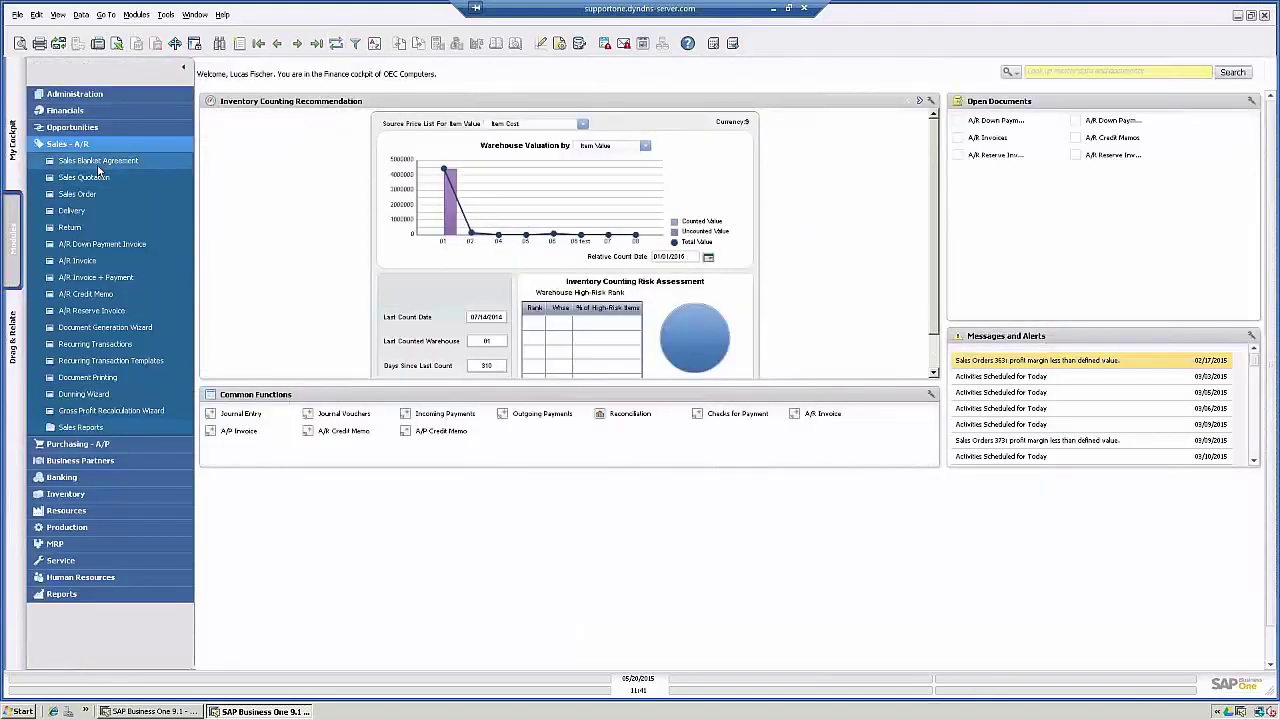
{"action": "key", "text": "Return"}
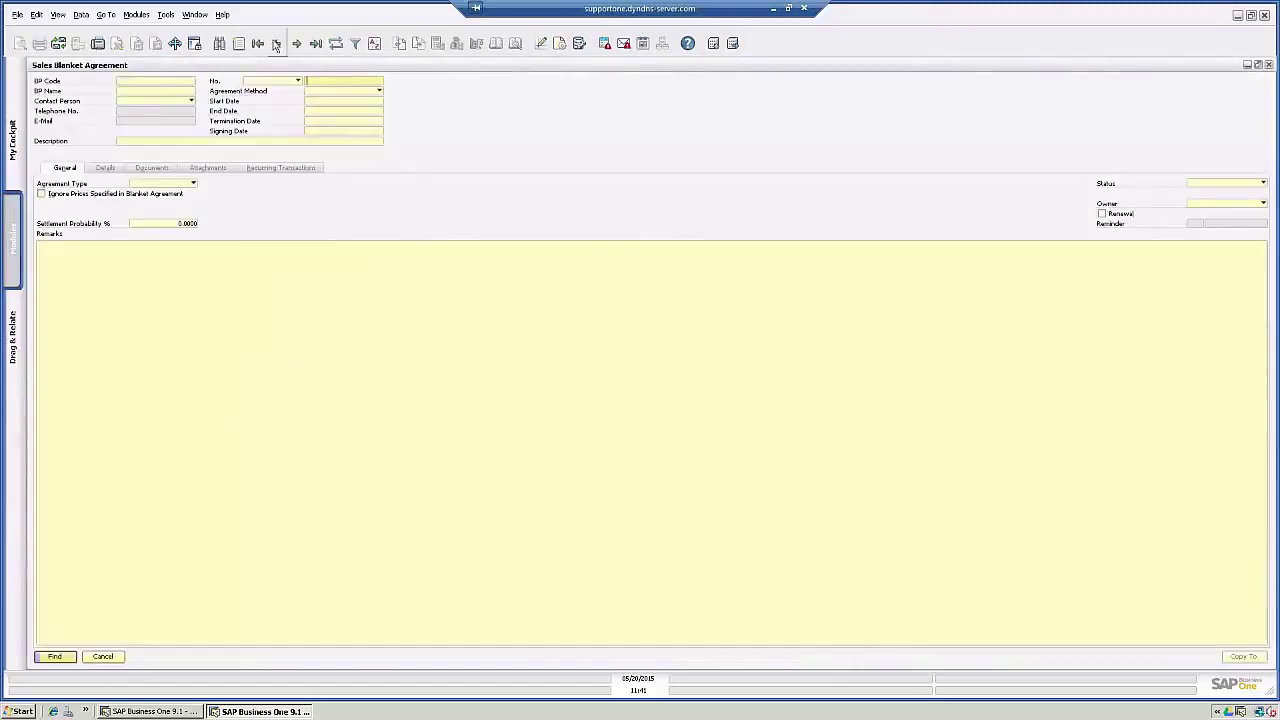
{"action": "left_click", "coordinate": [275, 45]}
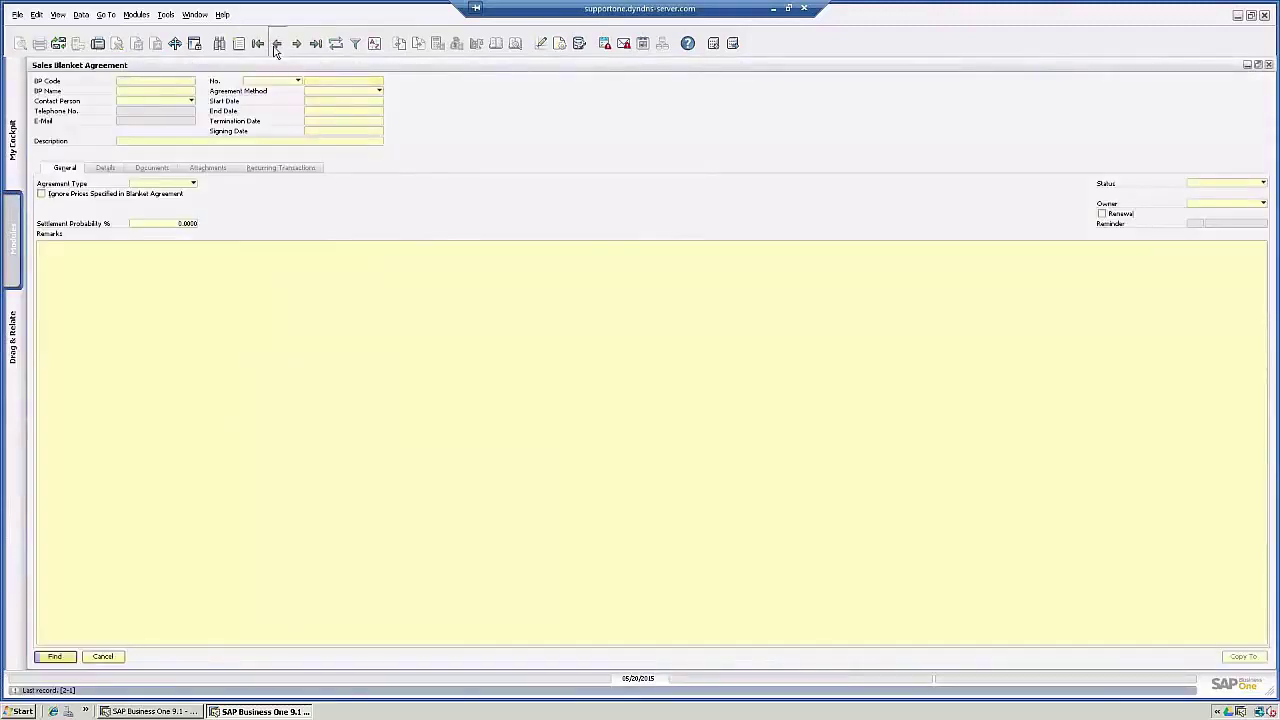
{"action": "left_click", "coordinate": [138, 168]}
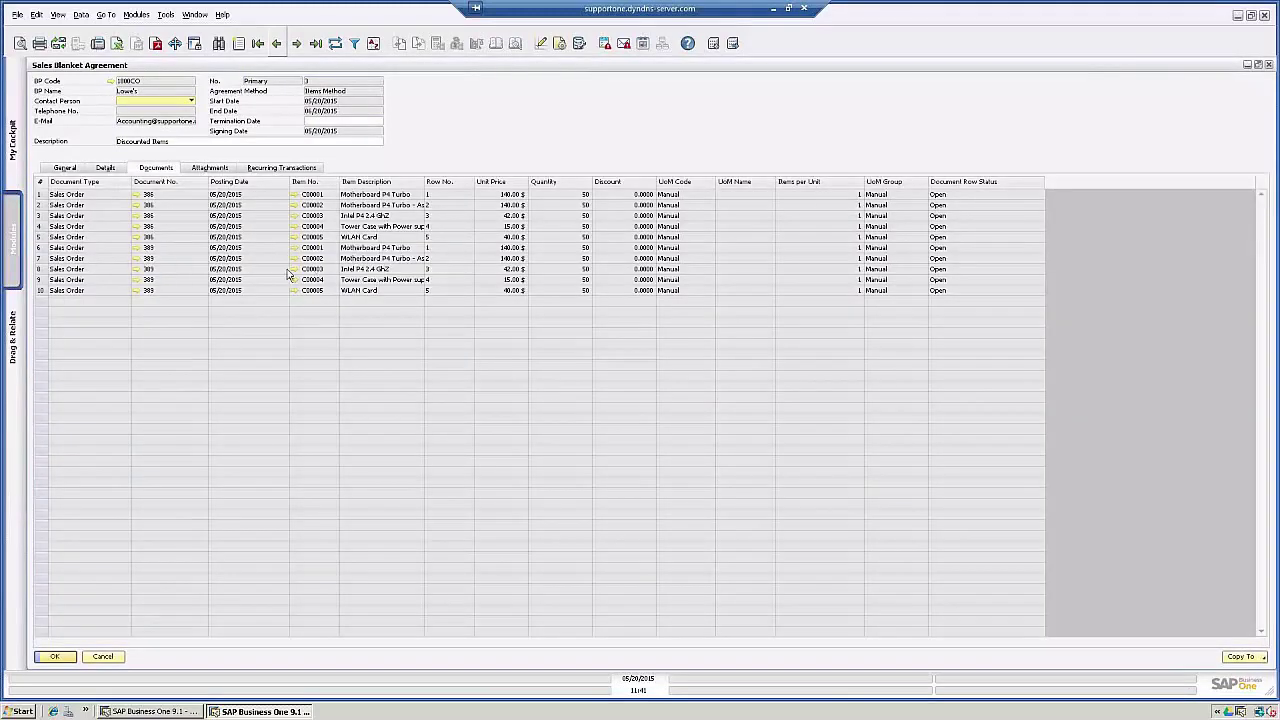
{"action": "left_click", "coordinate": [40, 195]}
{"action": "left_click", "coordinate": [40, 291]}
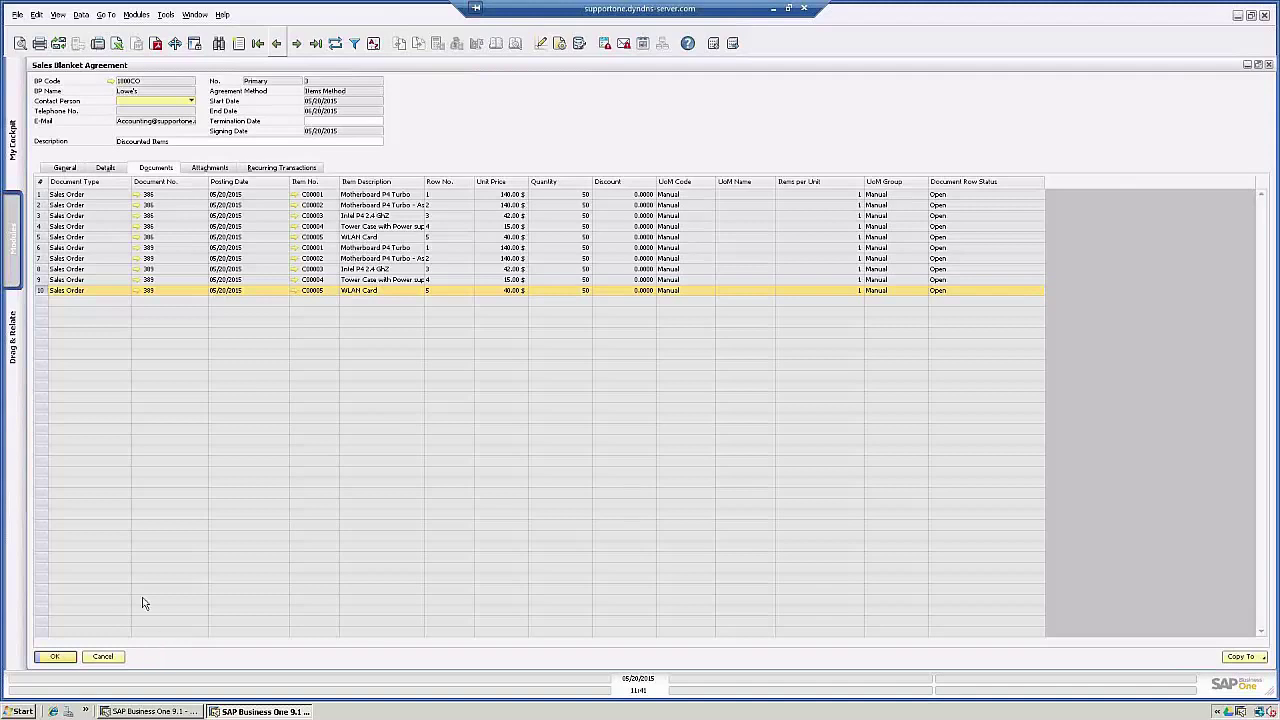
Close the sales blanket agreement and open the Purchase Blanket Agreement form
{"action": "left_click", "coordinate": [101, 658]}
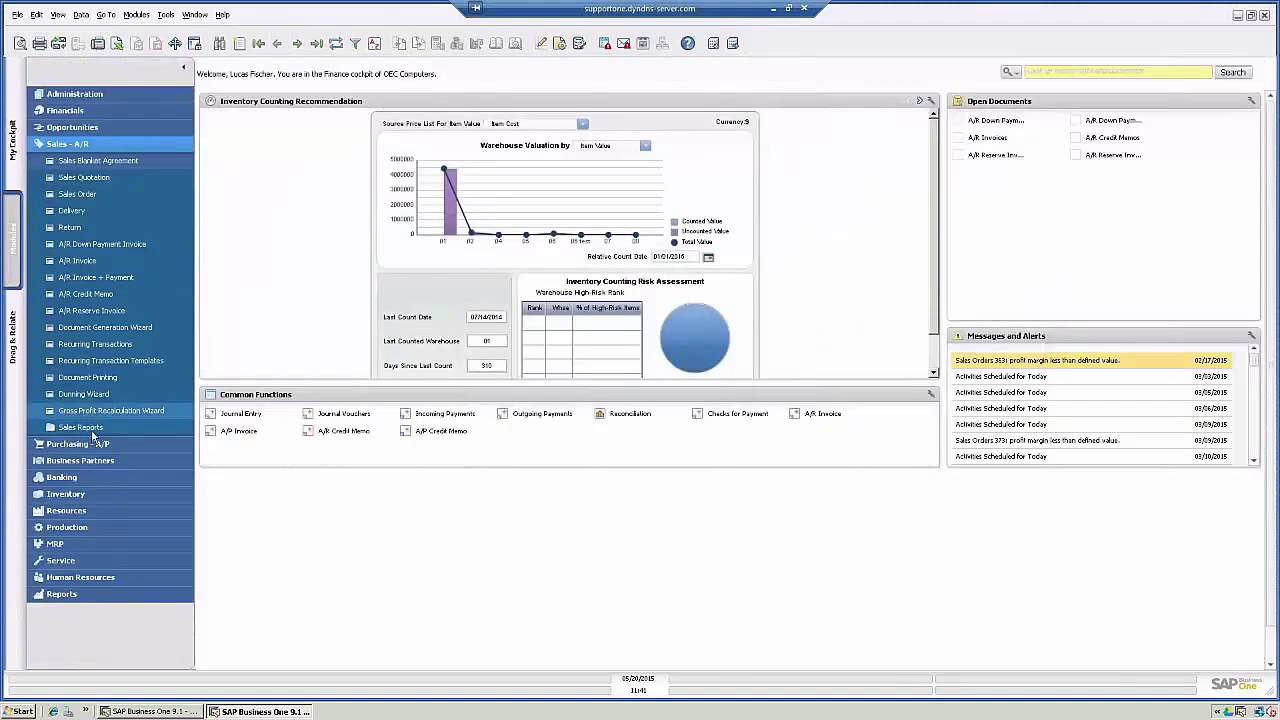
{"action": "left_click", "coordinate": [78, 443]}
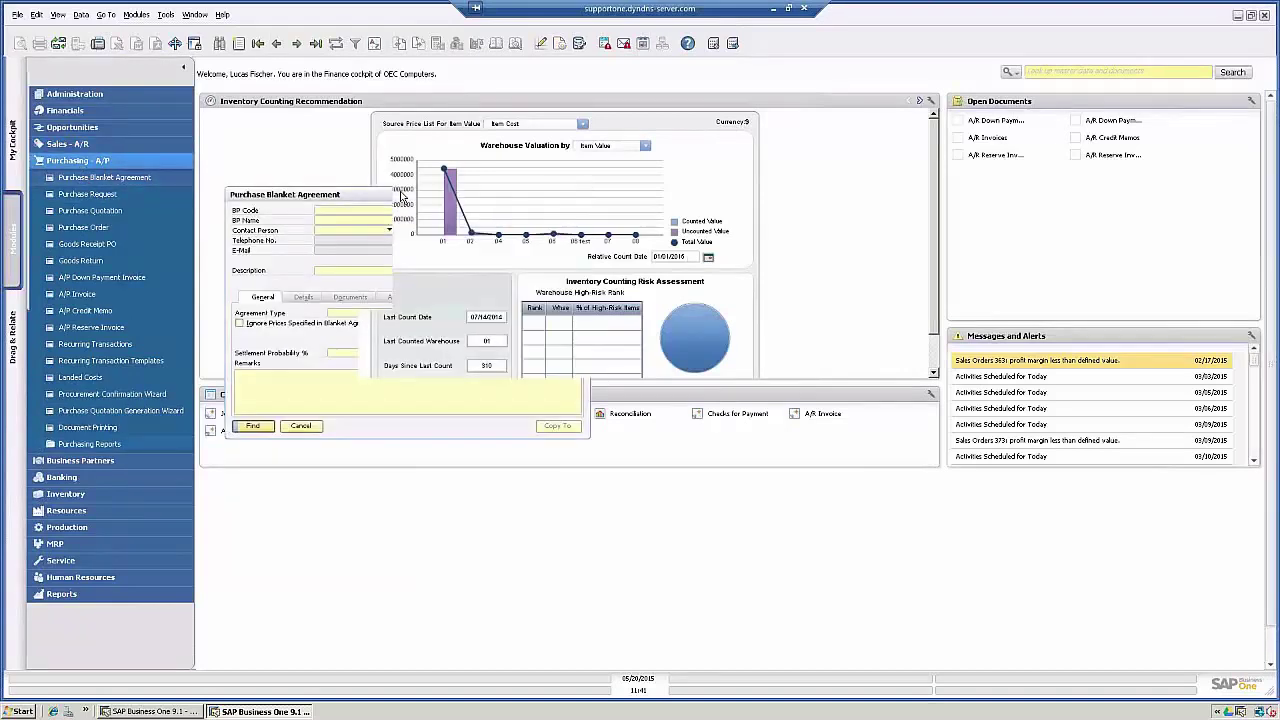
Maximize the Purchase Blanket Agreement form, load the last agreement record and show its details
{"action": "double_click", "coordinate": [401, 195]}
{"action": "left_click", "coordinate": [277, 43]}
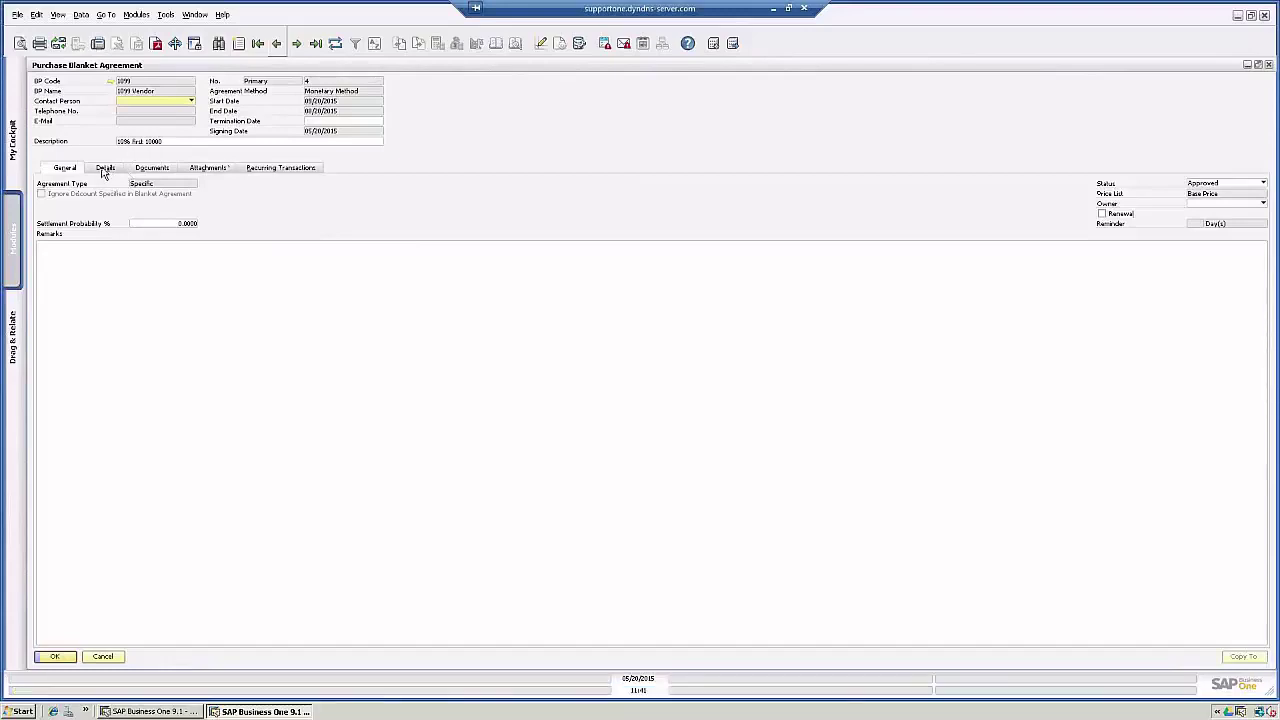
{"action": "left_click", "coordinate": [104, 169]}
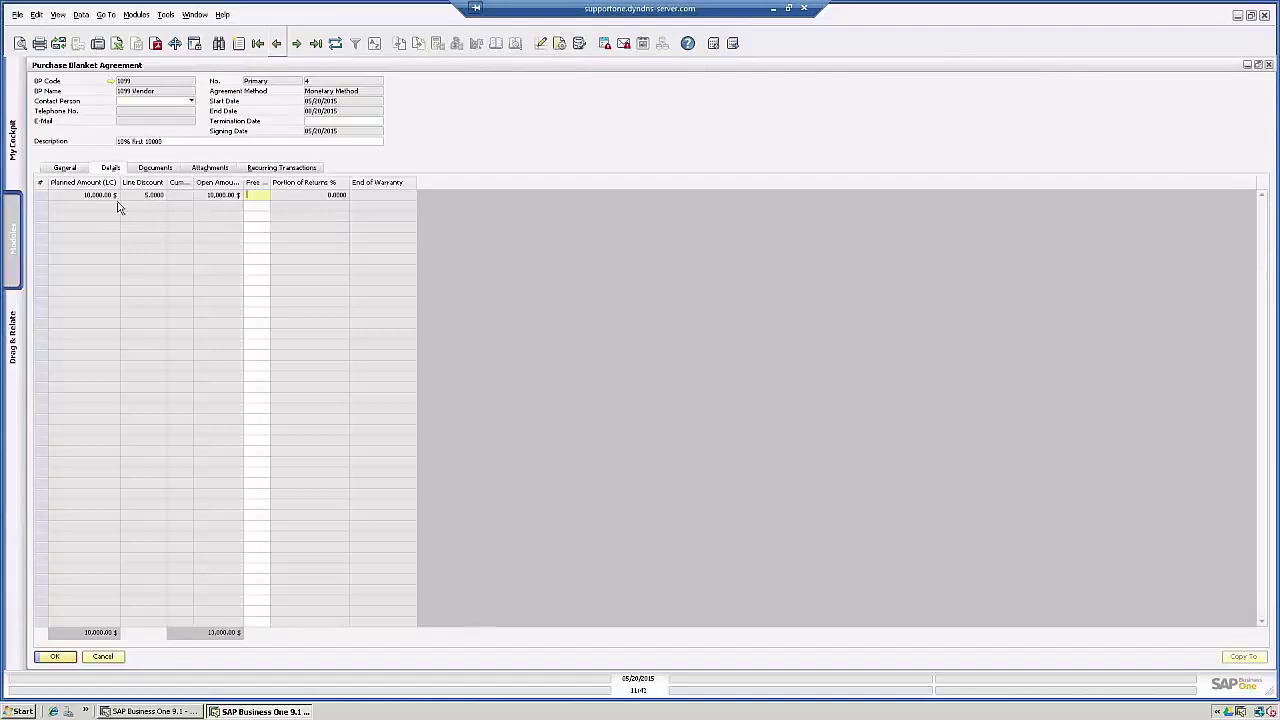
Change the purchase blanket agreement's description to "5% first 10000" and save the update
{"action": "left_click", "coordinate": [129, 141]}
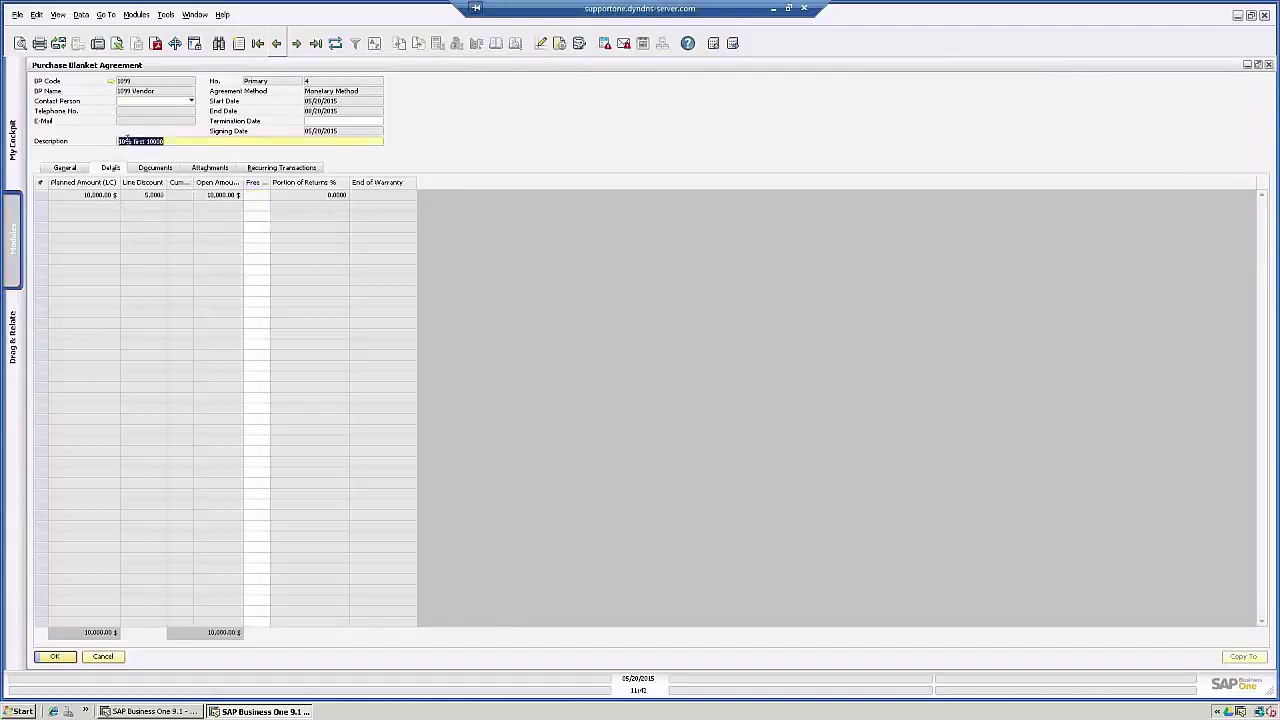
{"action": "left_click", "coordinate": [118, 141]}
{"action": "type", "text": "5"}
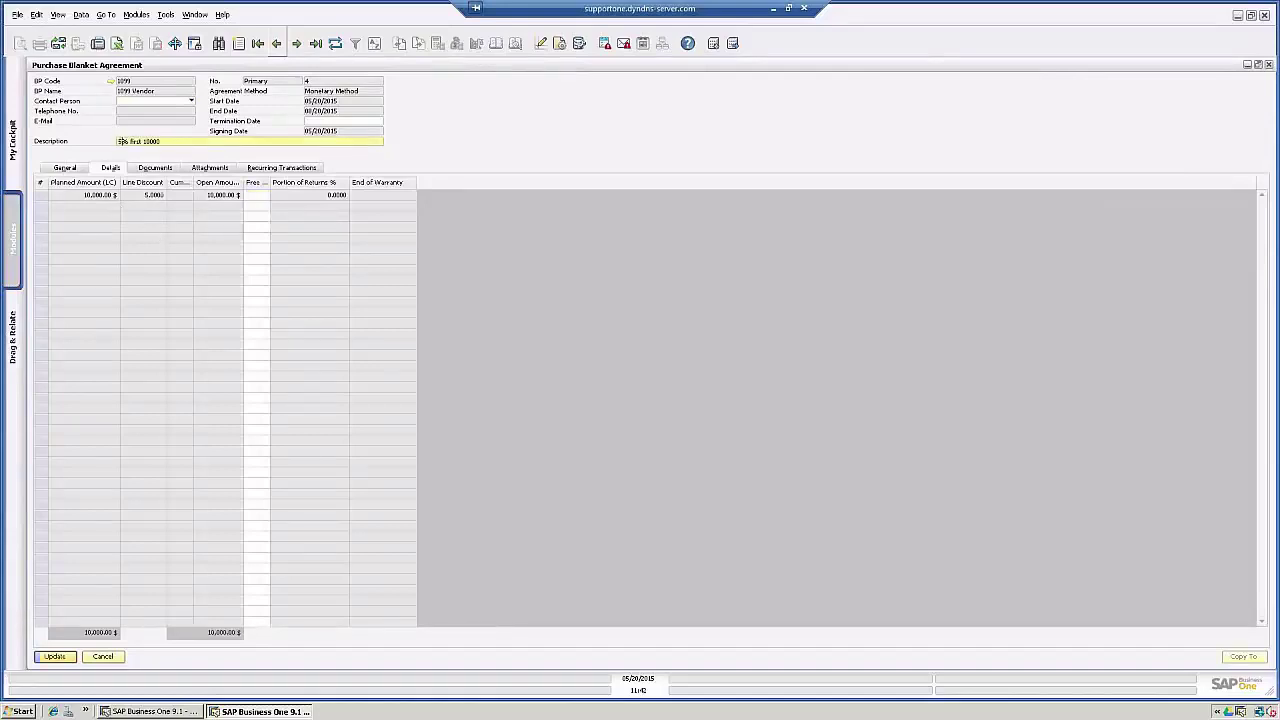
{"action": "left_click", "coordinate": [55, 657]}
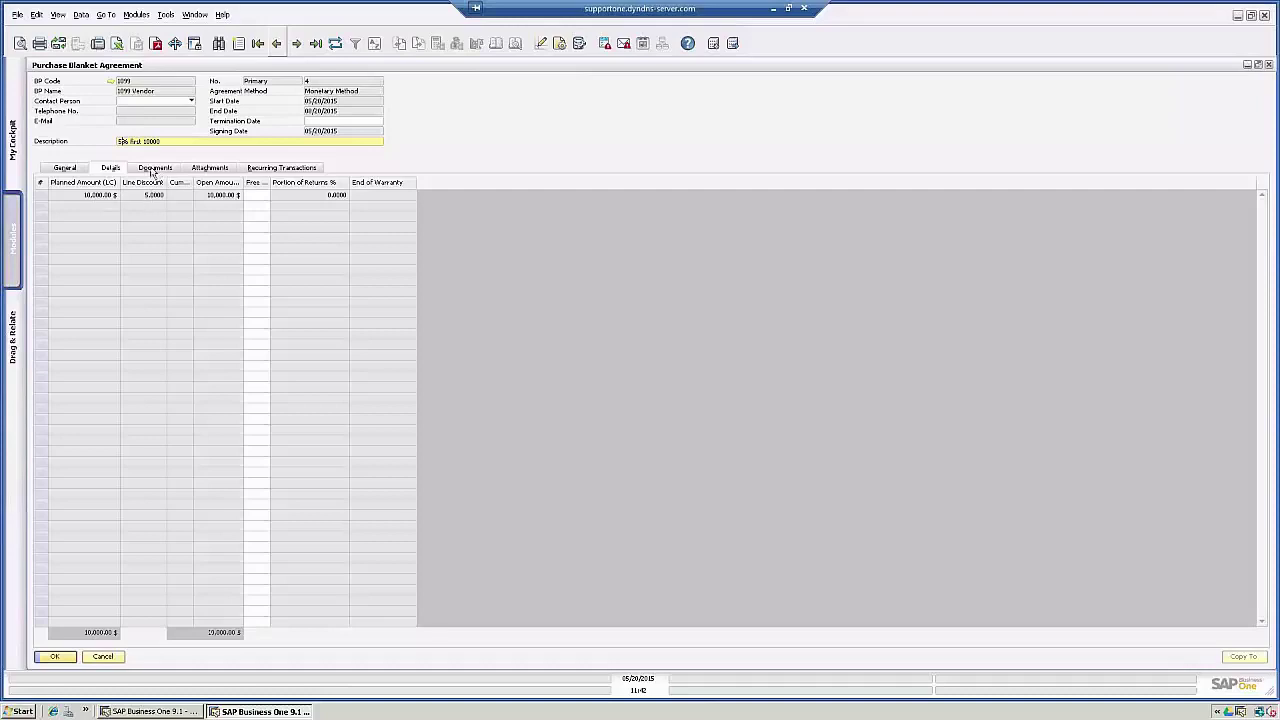
Check the purchase blanket agreement's linked documents and return to its planned amount details
{"action": "left_click", "coordinate": [153, 168]}
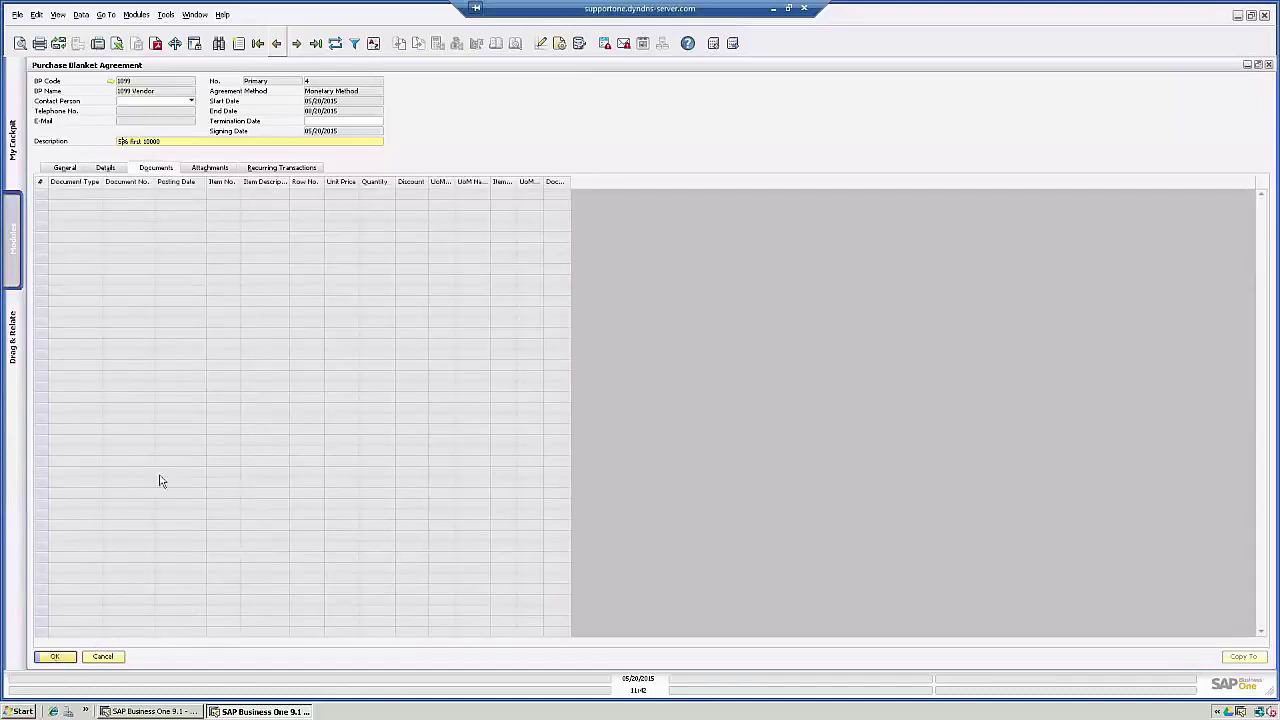
{"action": "left_click", "coordinate": [106, 168]}
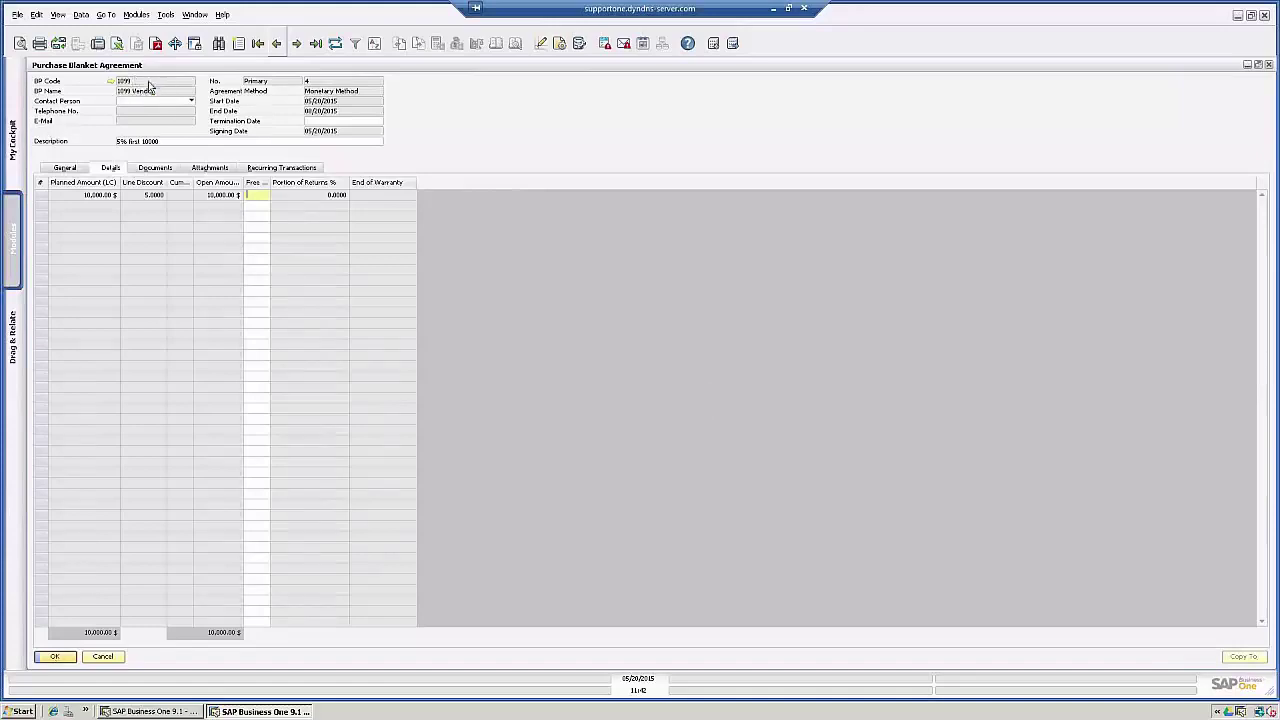
Create a new purchase order for the agreement's vendor and add item a200, Photo Scanner, to the first row
{"action": "left_click", "coordinate": [136, 15]}
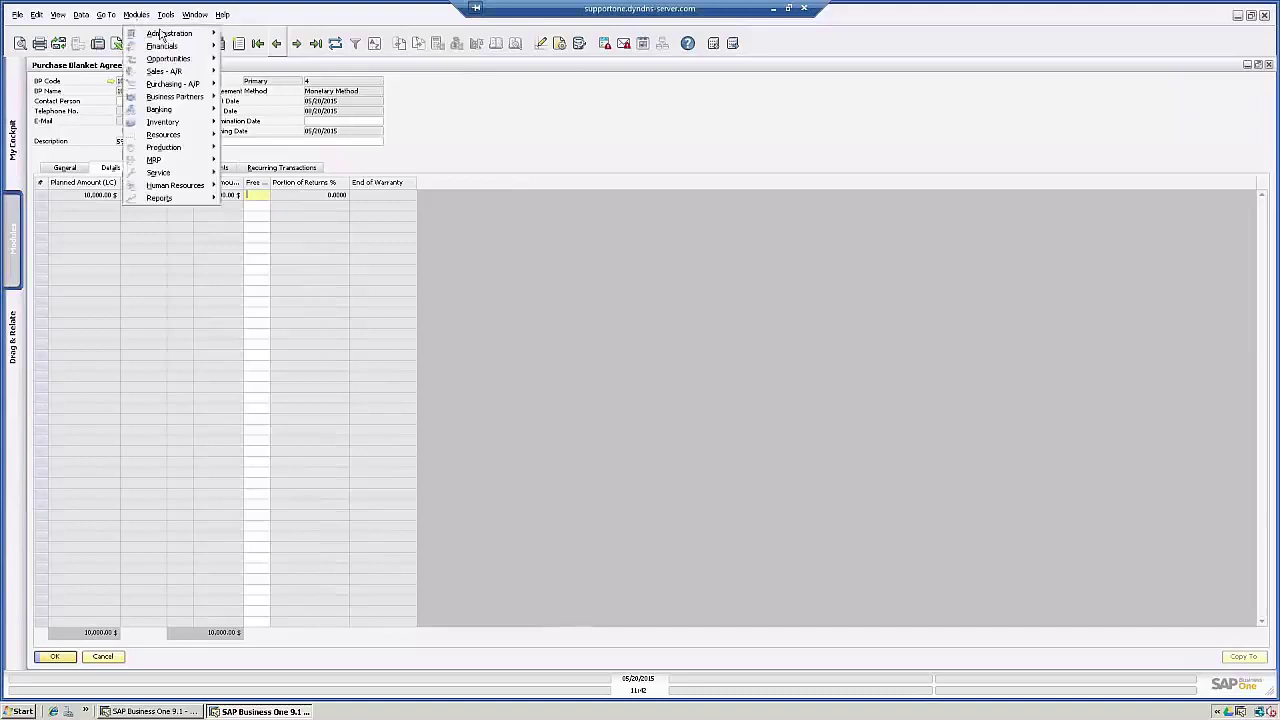
{"action": "mouse_move", "coordinate": [158, 110]}
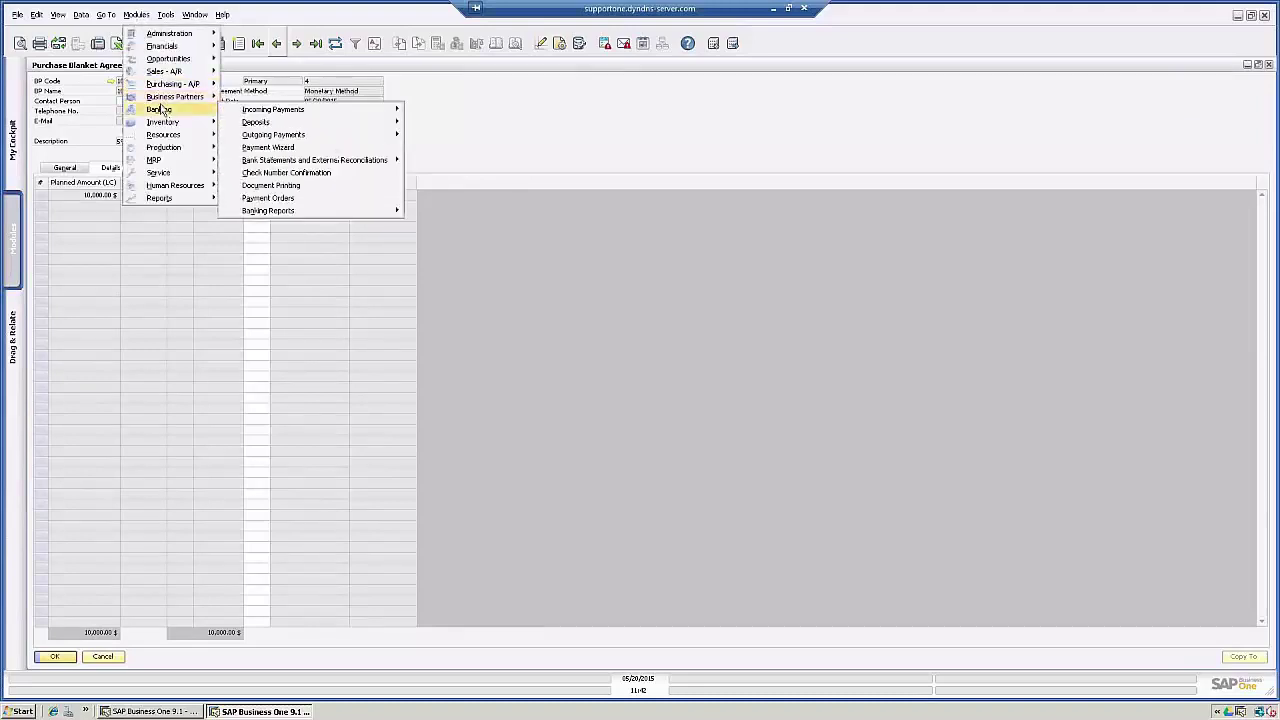
{"action": "mouse_move", "coordinate": [164, 76]}
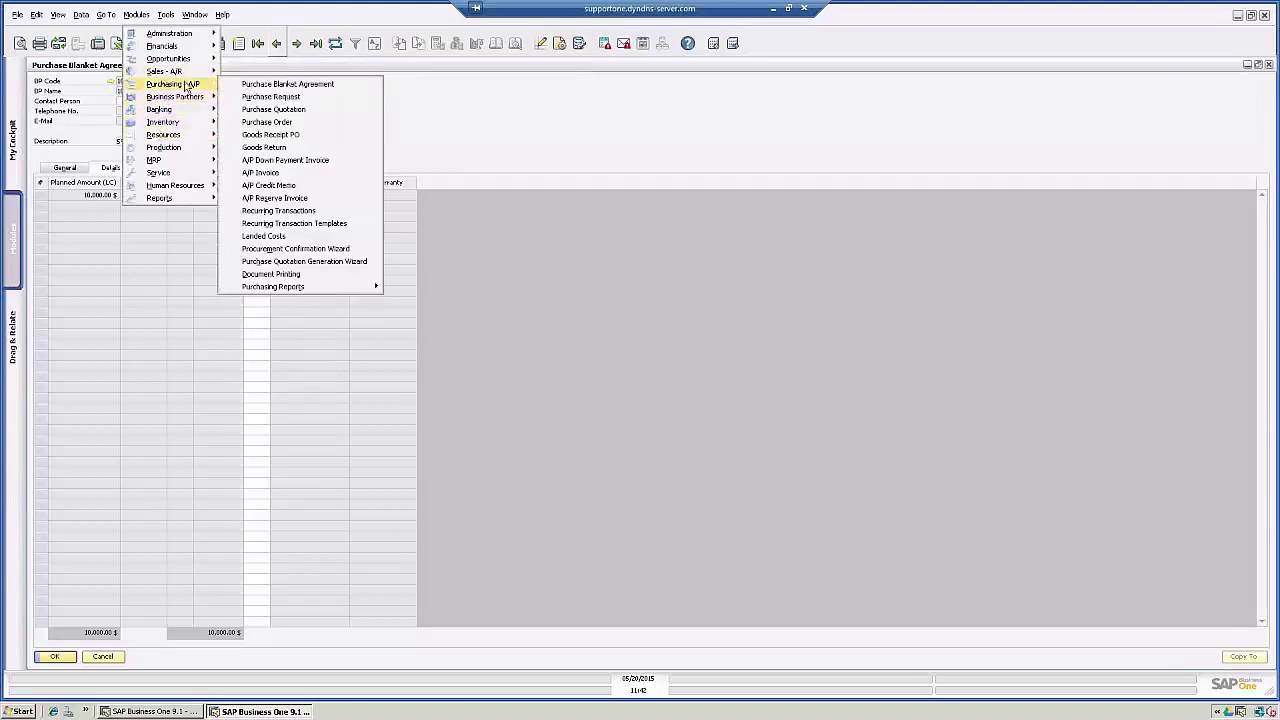
{"action": "left_click", "coordinate": [265, 125]}
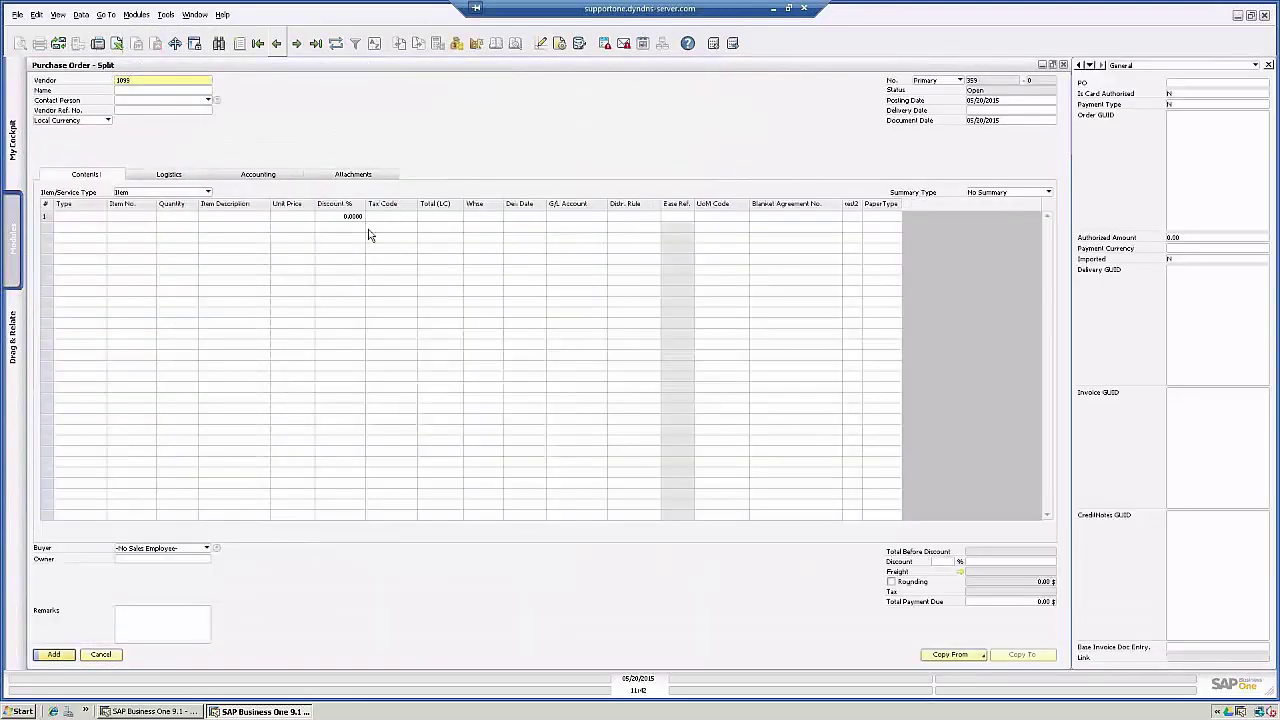
{"action": "left_click", "coordinate": [120, 218]}
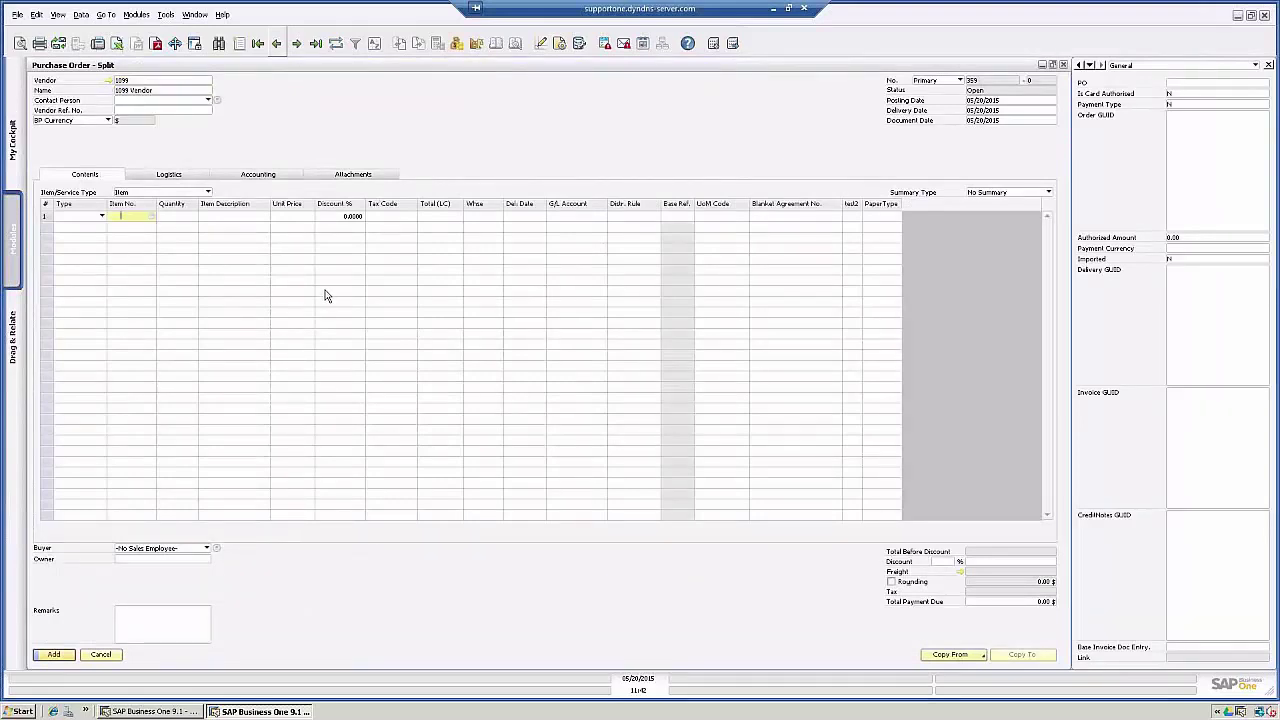
{"action": "key", "text": "Tab"}
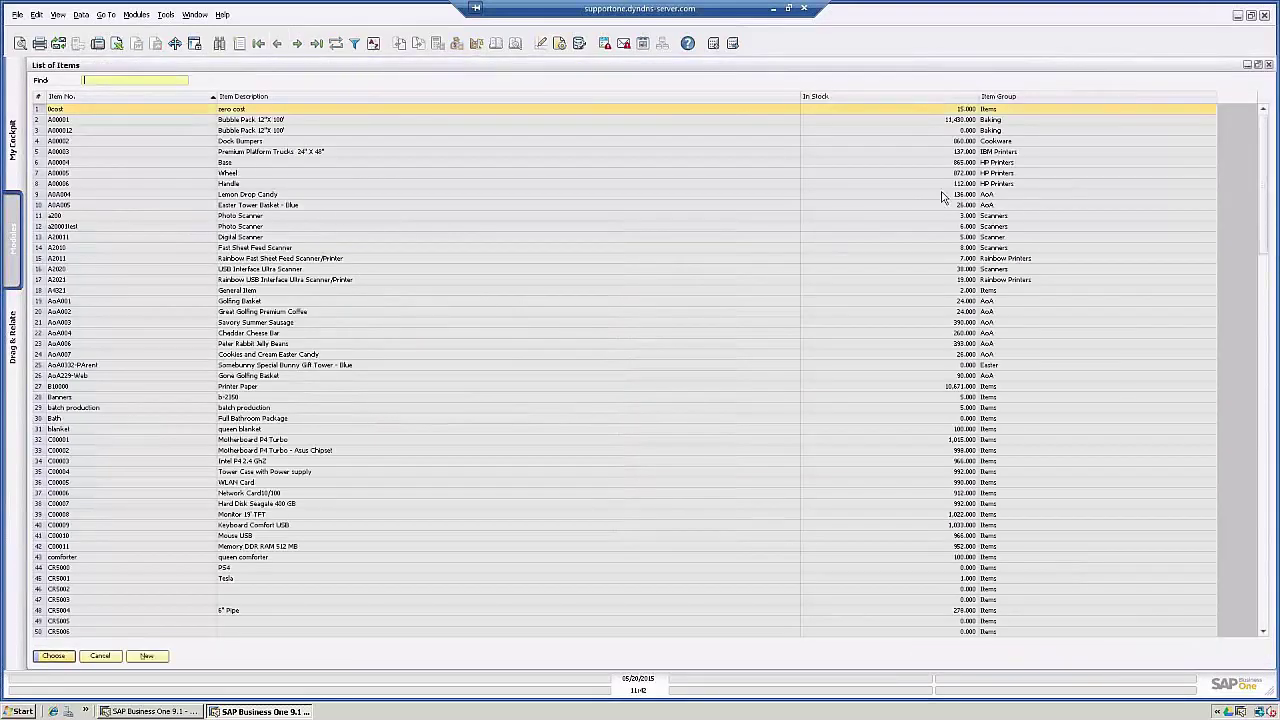
{"action": "double_click", "coordinate": [962, 217]}
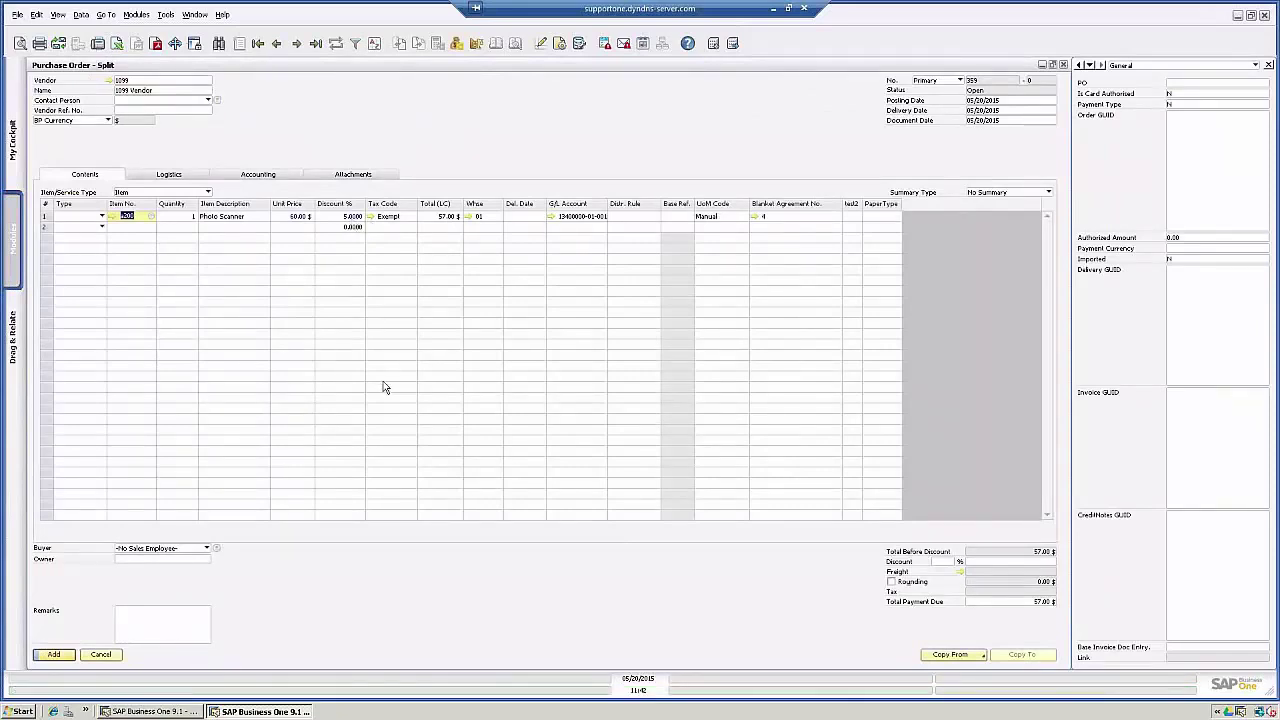
Set the Photo Scanner row's quantity to 200 in the purchase order
{"action": "left_click", "coordinate": [180, 227]}
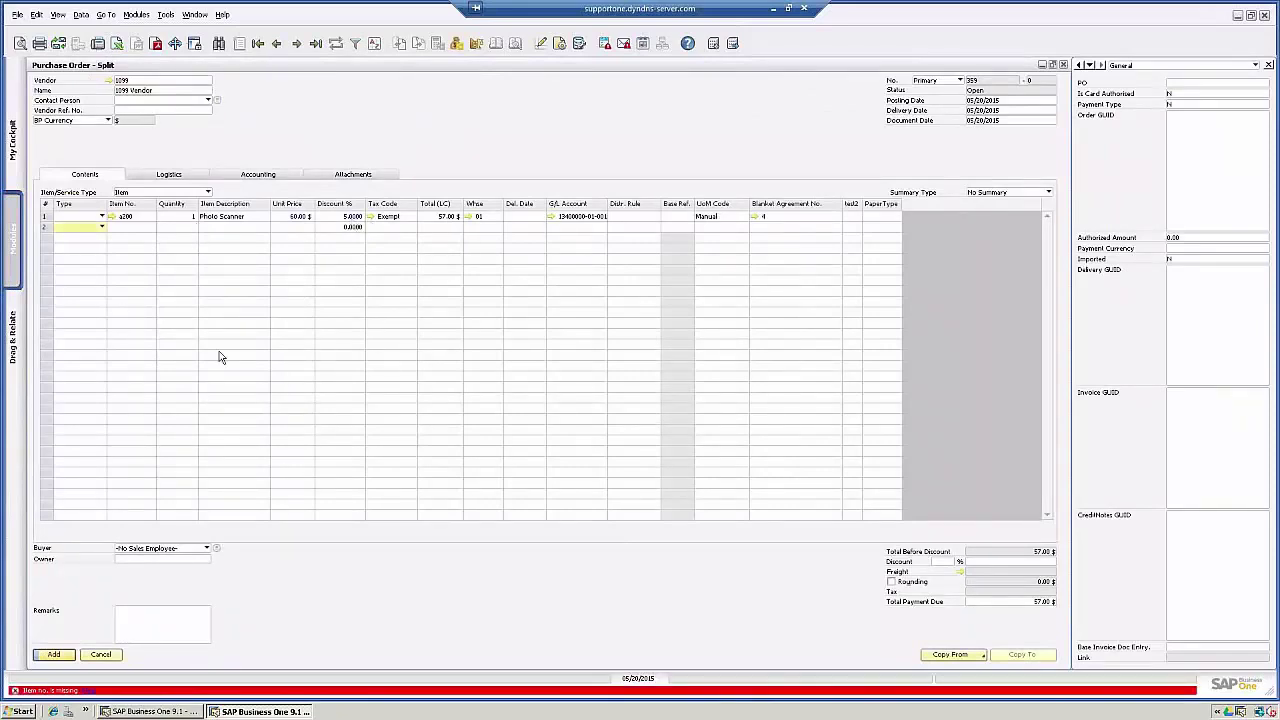
{"action": "left_click", "coordinate": [171, 217]}
{"action": "type", "text": "200"}
{"action": "key", "text": "Tab"}
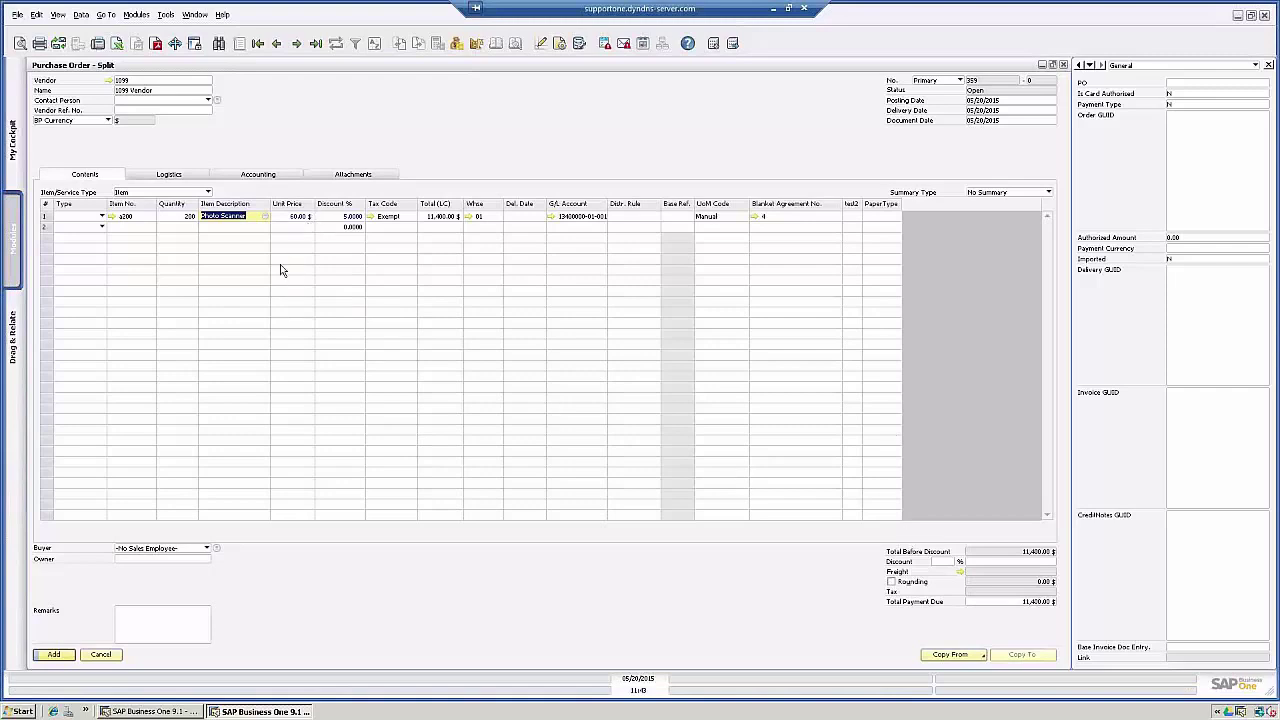
Add the purchase order, display the saved record and minimize its form
{"action": "left_click", "coordinate": [54, 654]}
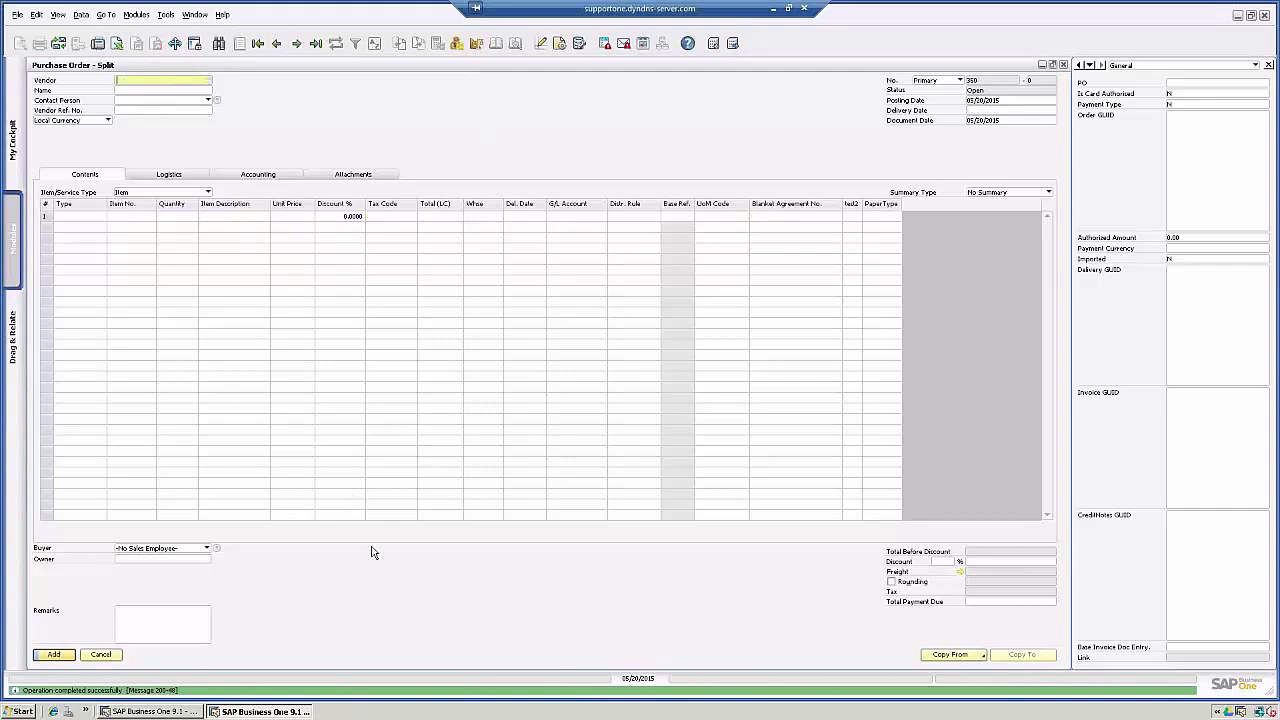
{"action": "left_click", "coordinate": [276, 43]}
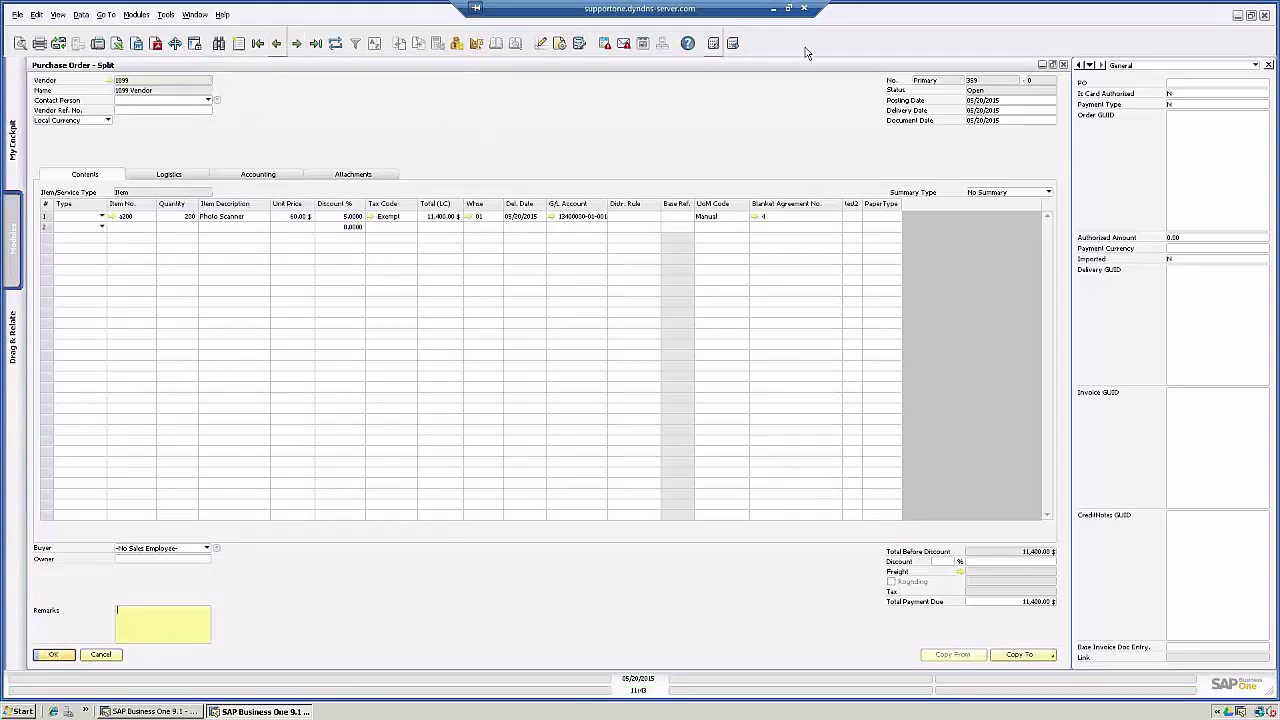
{"action": "left_click", "coordinate": [1042, 67]}
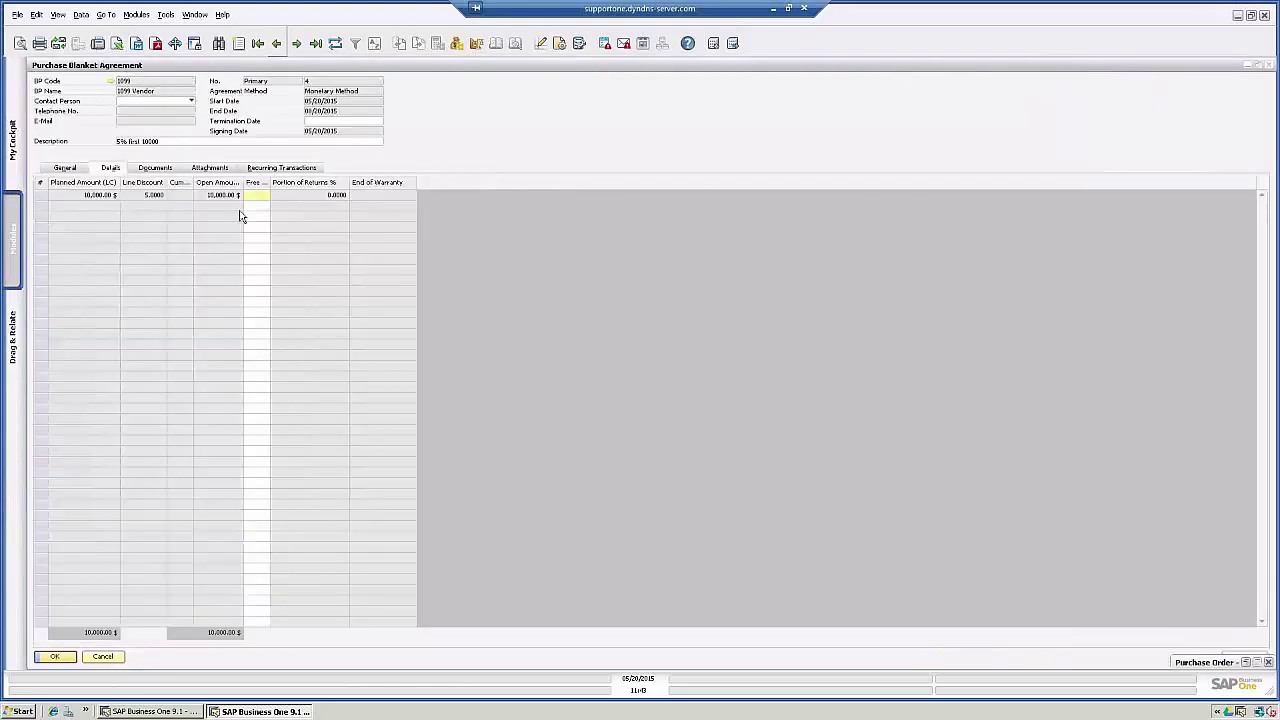
Reopen the last purchase blanket agreement to review its linked purchase order and general settings, and close it
{"action": "left_click", "coordinate": [104, 657]}
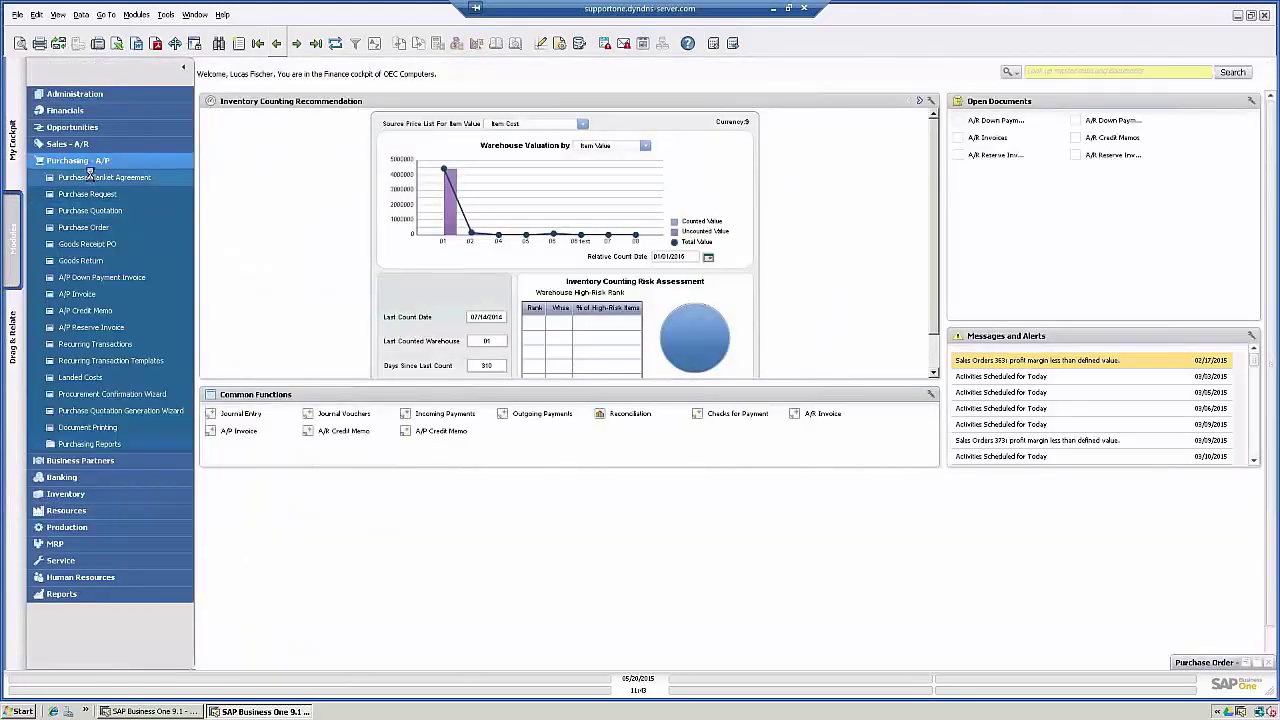
{"action": "left_click", "coordinate": [91, 177]}
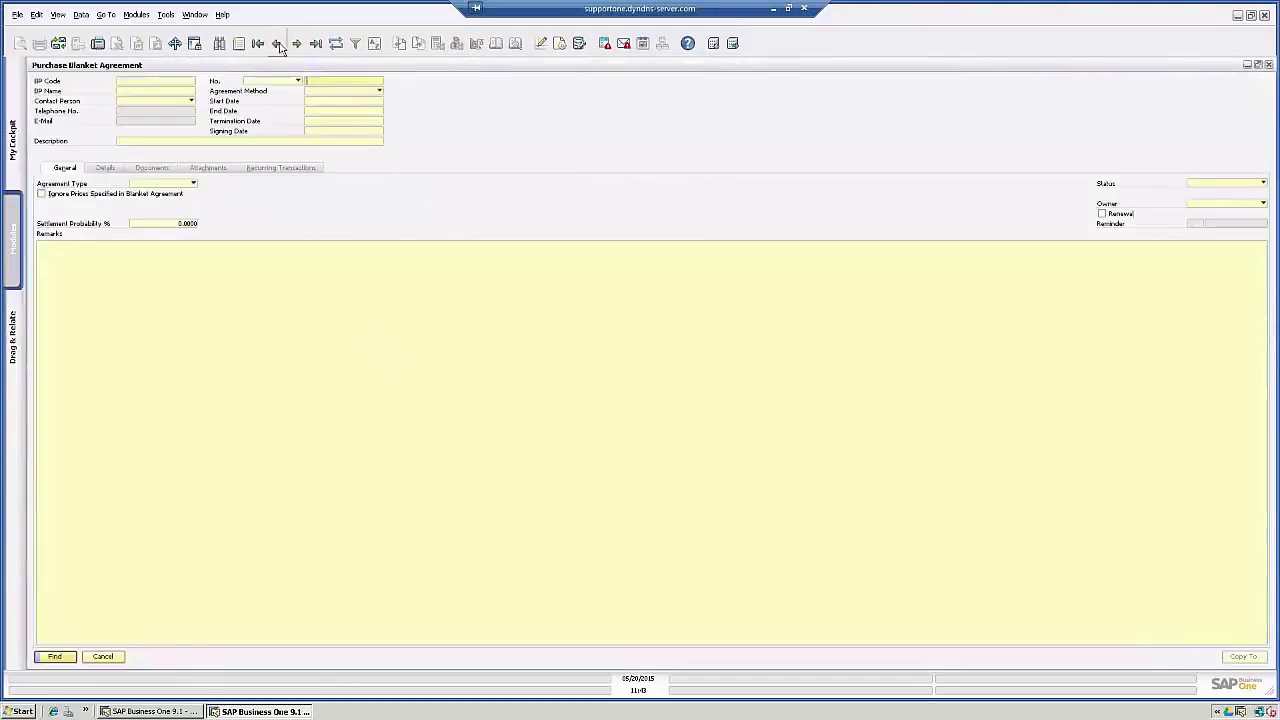
{"action": "left_click", "coordinate": [277, 43]}
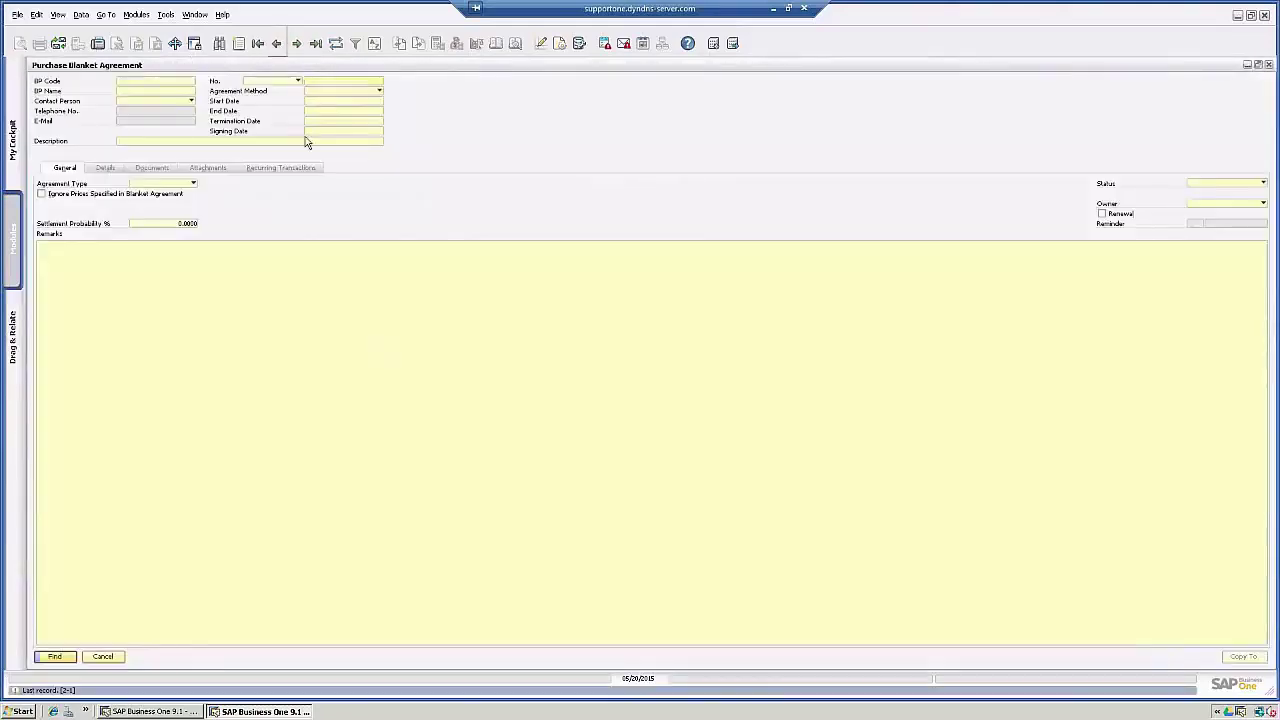
{"action": "left_click", "coordinate": [163, 170]}
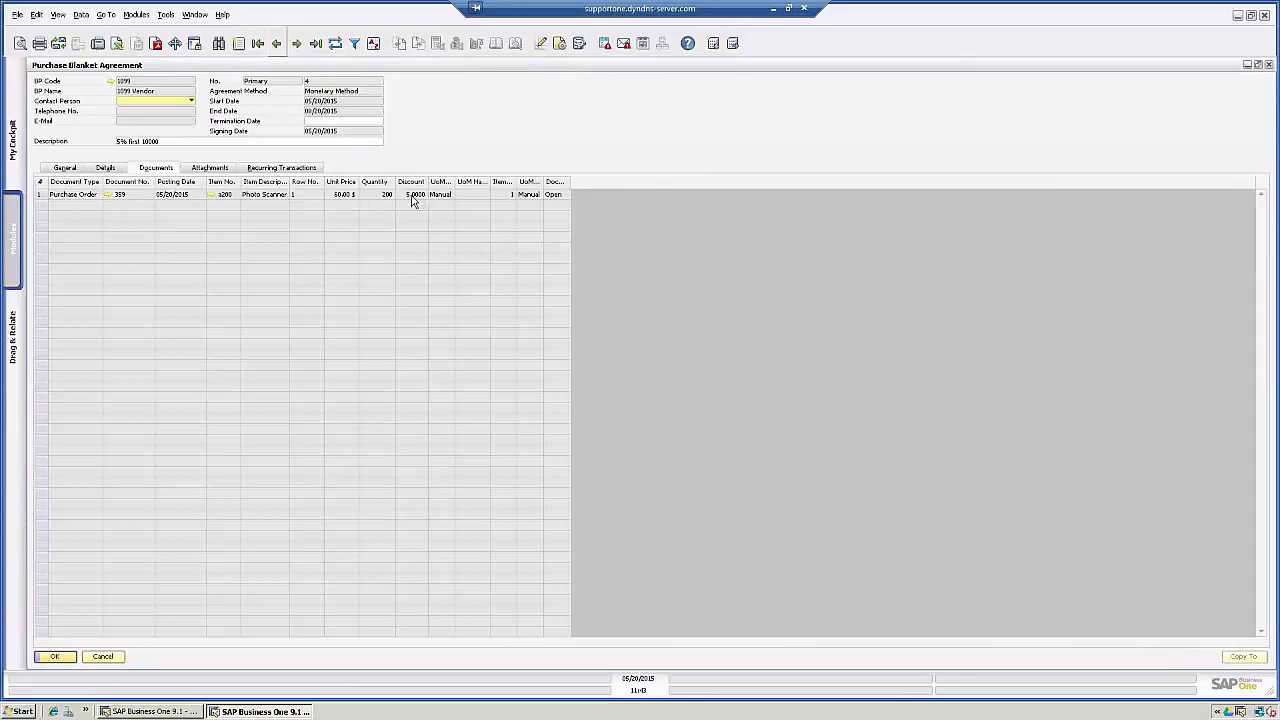
{"action": "left_click", "coordinate": [65, 168]}
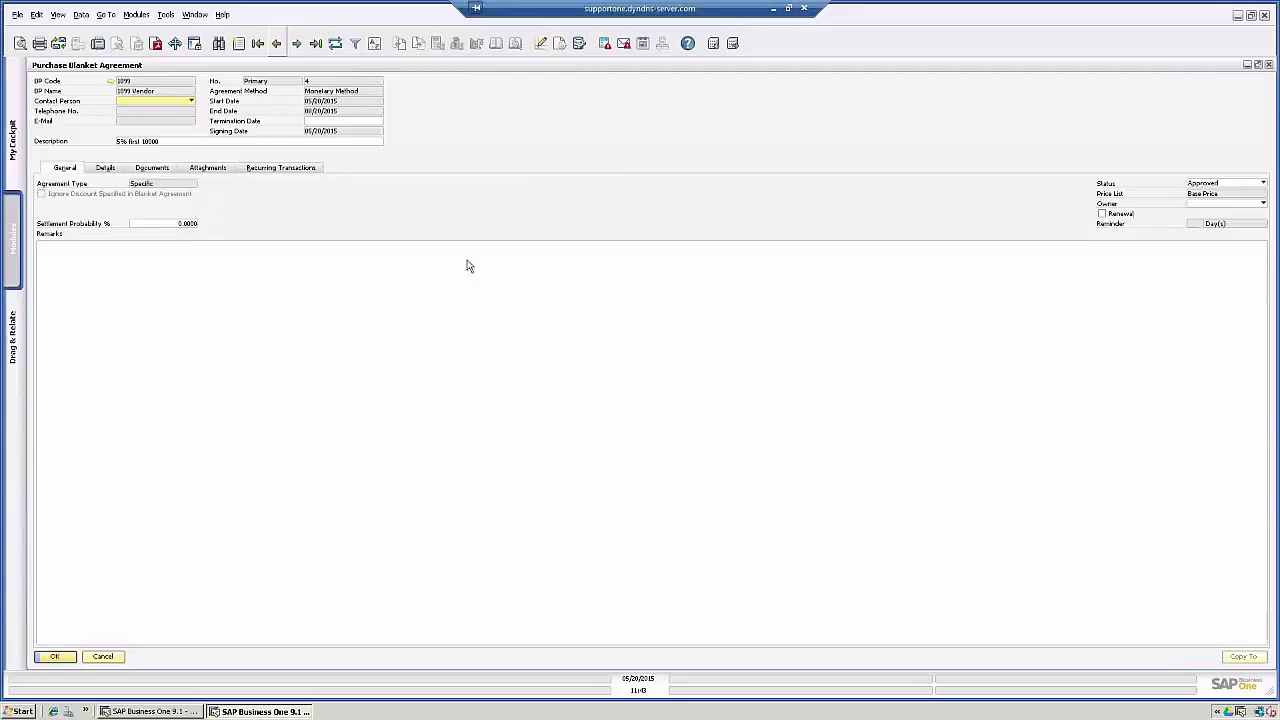
{"action": "left_click", "coordinate": [53, 659]}
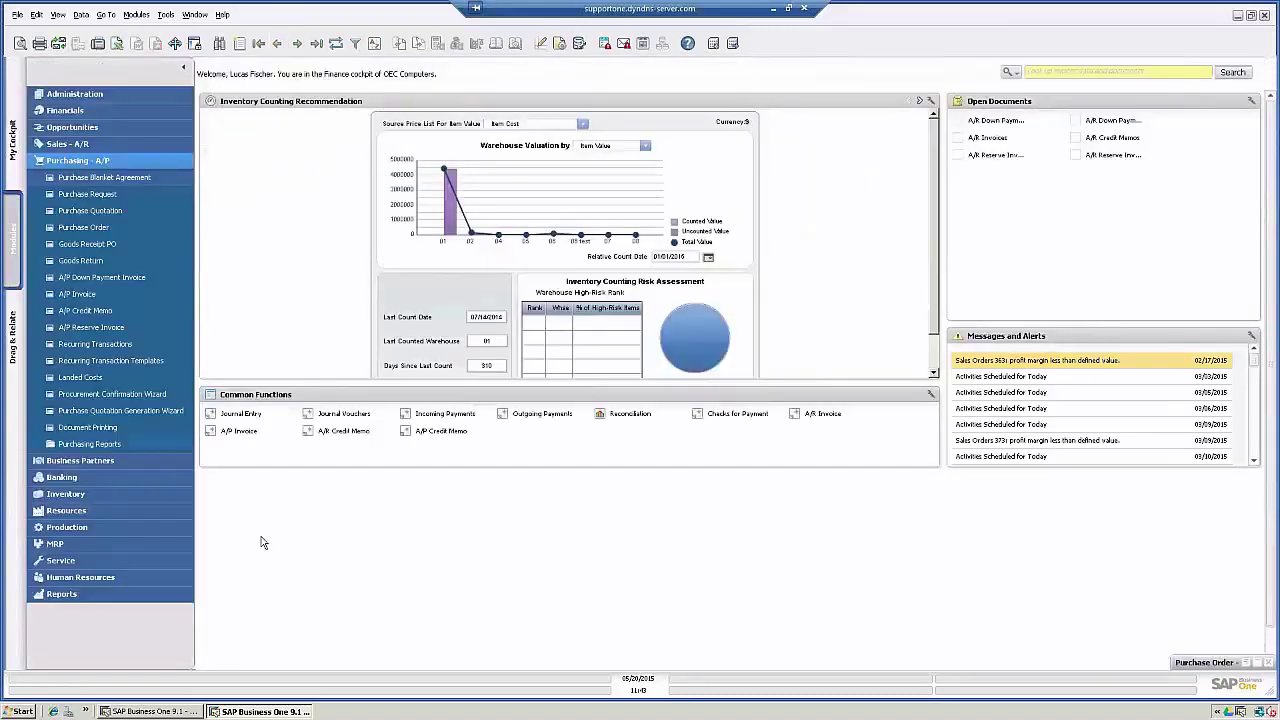